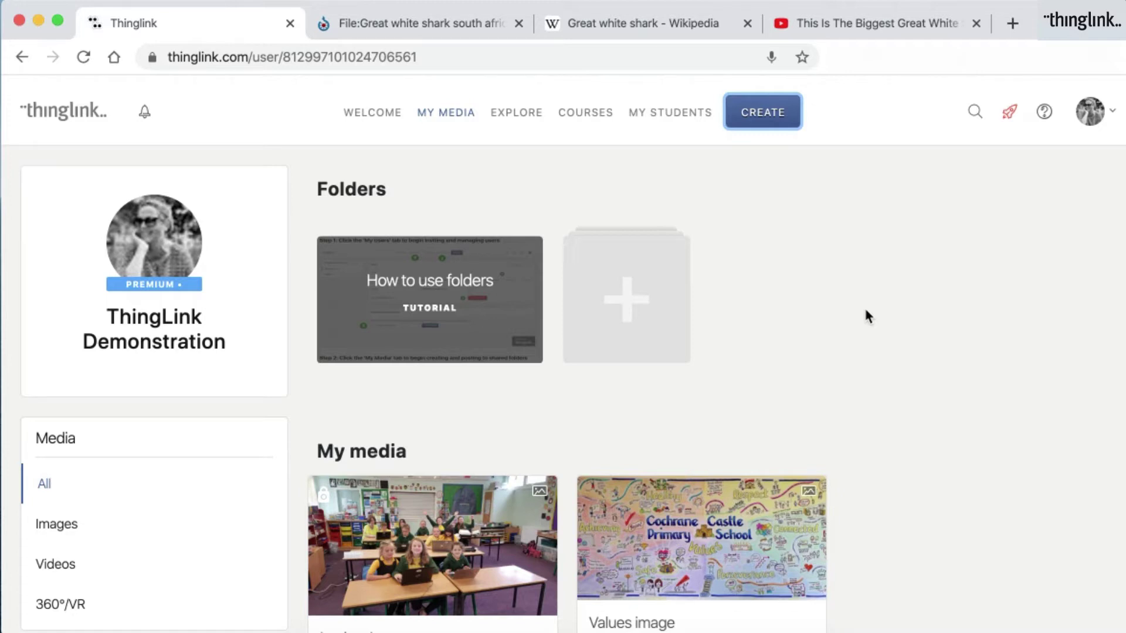
- Open the CREATE menu on My Media to show the upload choices
{"action": "left_click", "coordinate": [753, 109]}
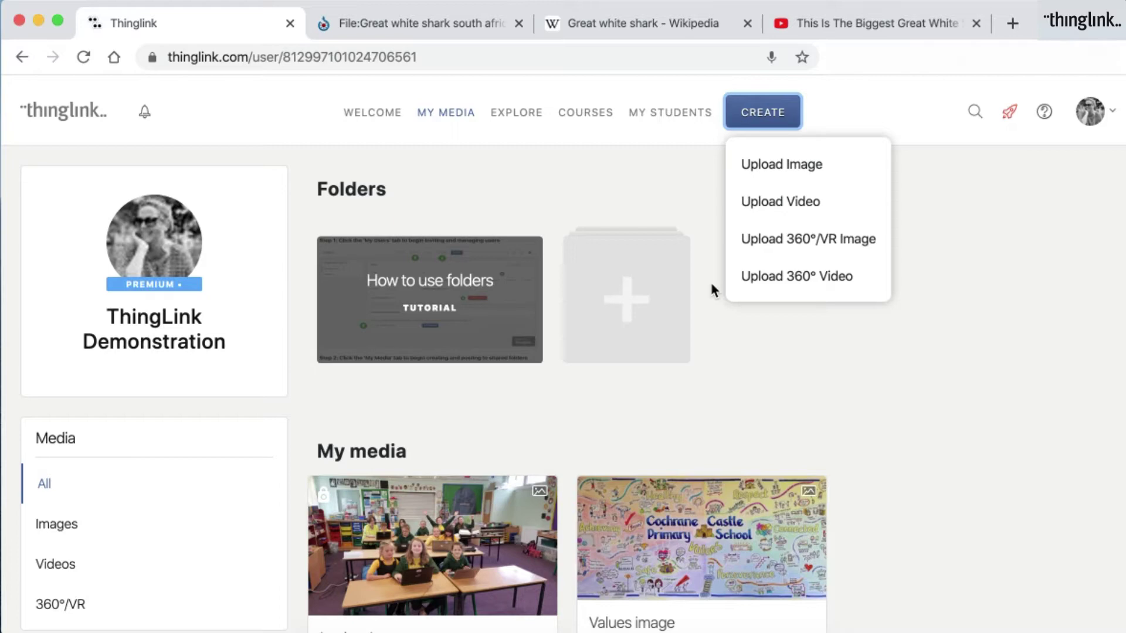
- Upload Great_white_shark_south_africa.jpg from the Desktop as a new image
{"action": "left_click", "coordinate": [802, 165]}
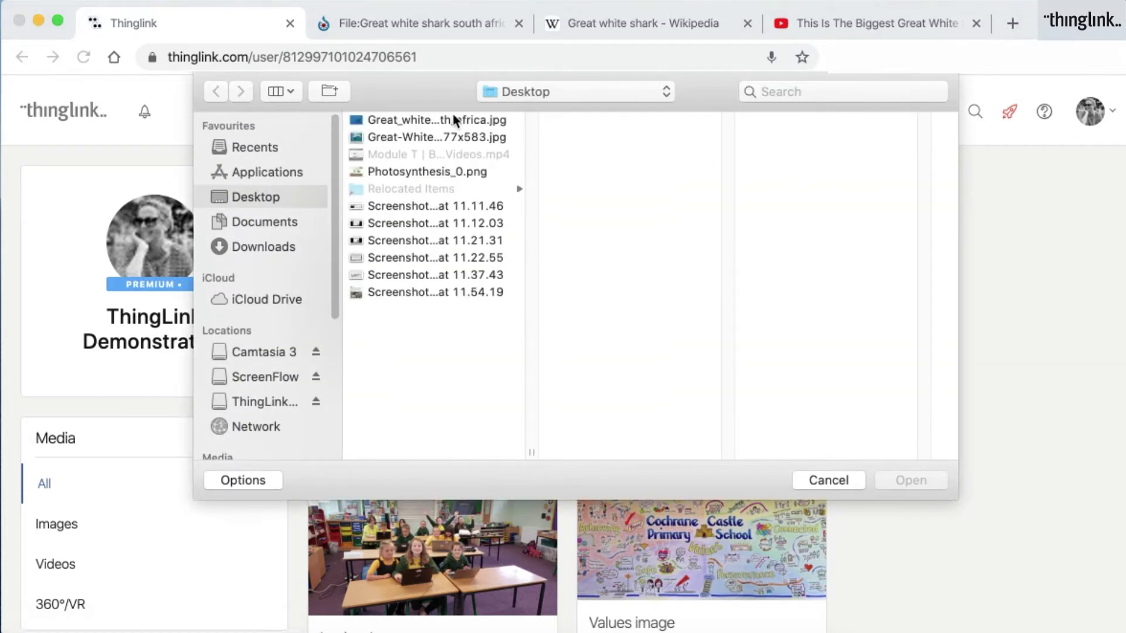
{"action": "left_click", "coordinate": [453, 120]}
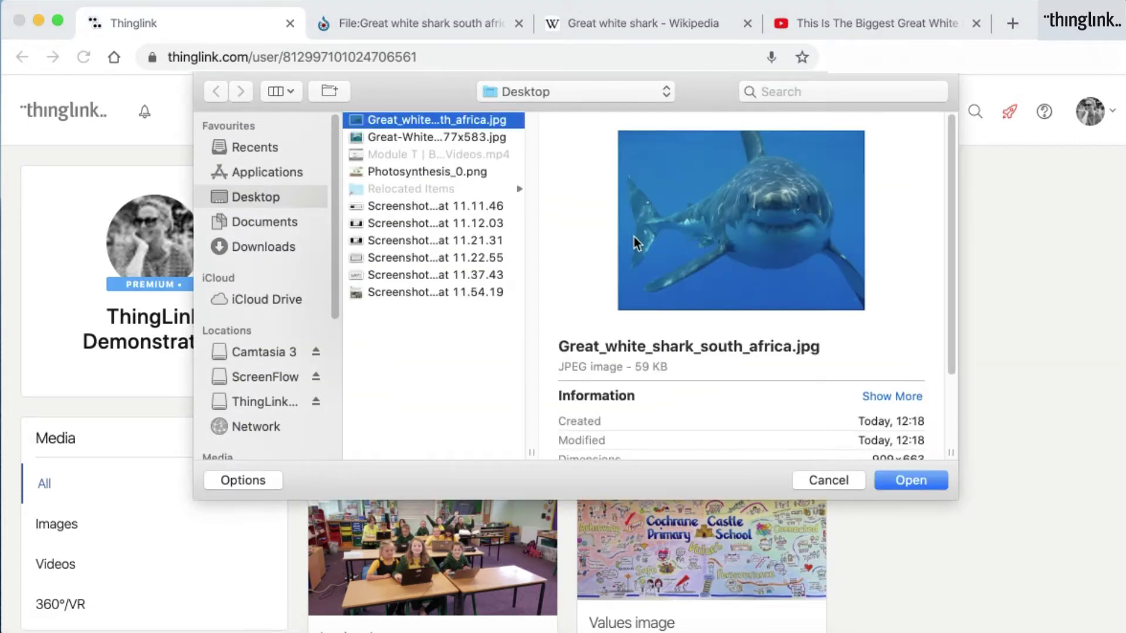
{"action": "left_click", "coordinate": [933, 481]}
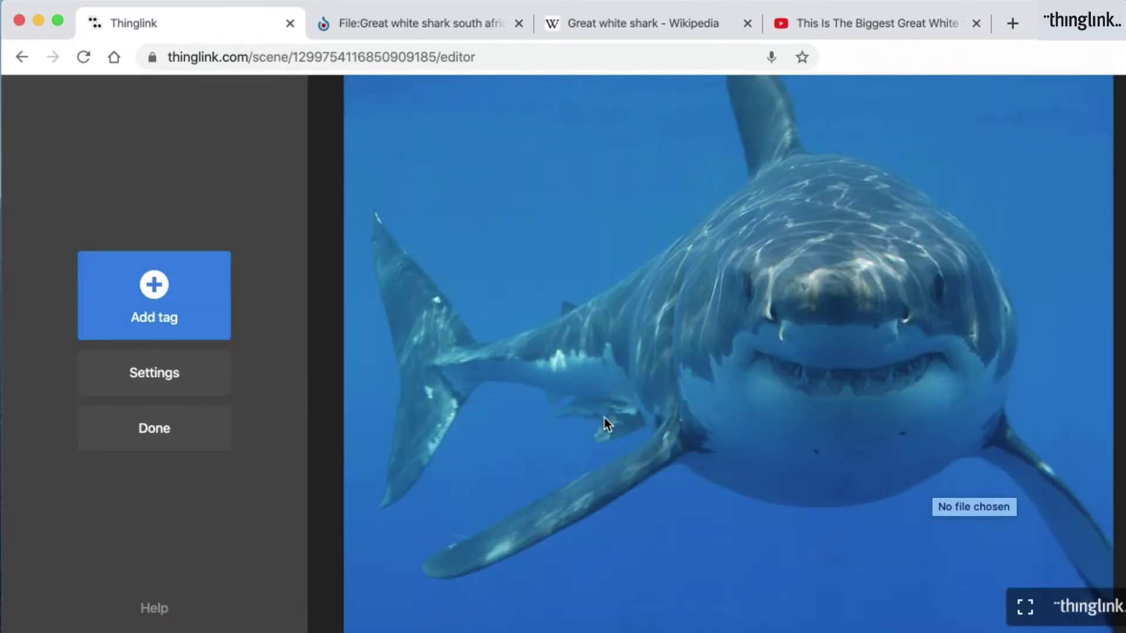
- Place a new tag on the shark image set to show content from a website
{"action": "left_click", "coordinate": [152, 288]}
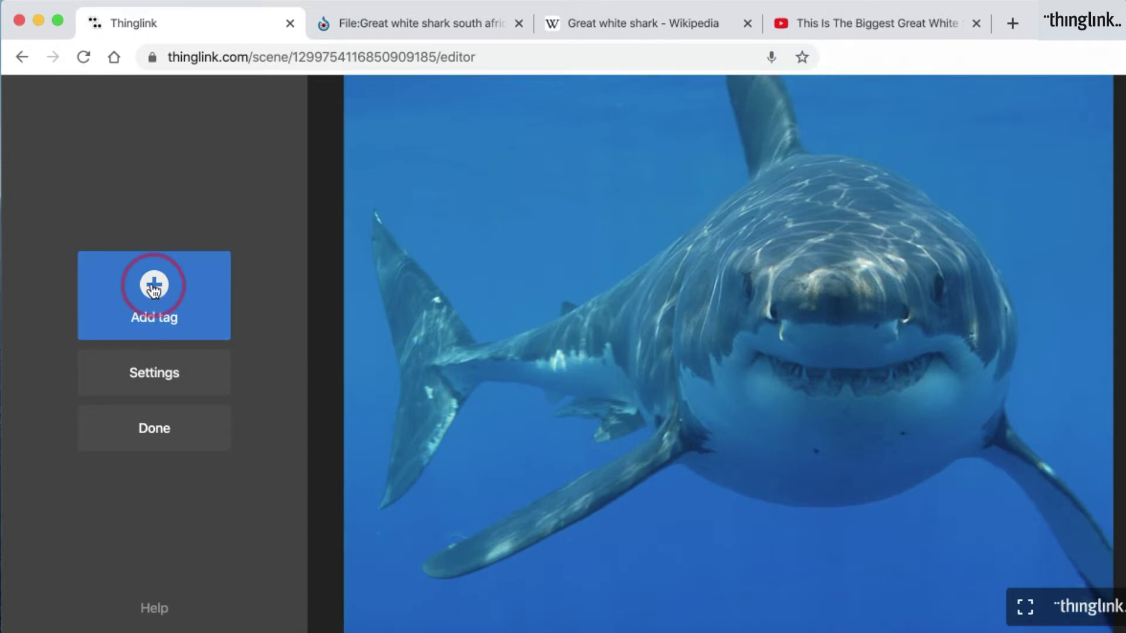
{"action": "mouse_move", "coordinate": [728, 354]}
{"action": "left_mouse_down"}
{"action": "mouse_move", "coordinate": [917, 417]}
{"action": "mouse_move", "coordinate": [618, 151]}
{"action": "mouse_move", "coordinate": [472, 161]}
{"action": "mouse_move", "coordinate": [394, 117]}
{"action": "left_mouse_up"}
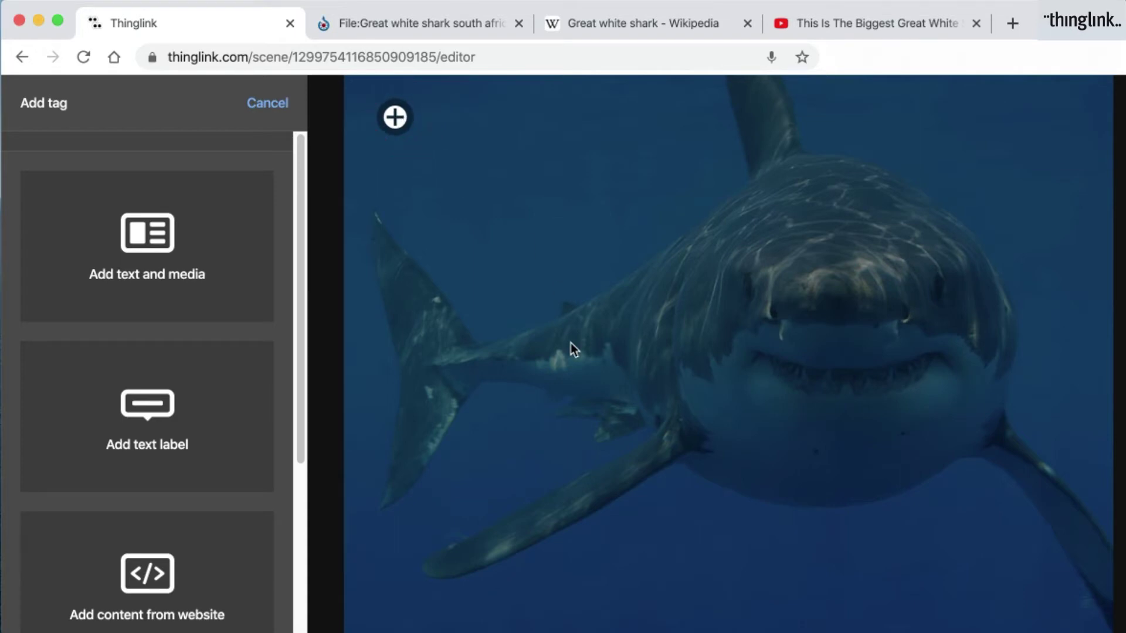
{"action": "left_click_drag", "start_coordinate": [301, 441], "coordinate": [286, 594]}
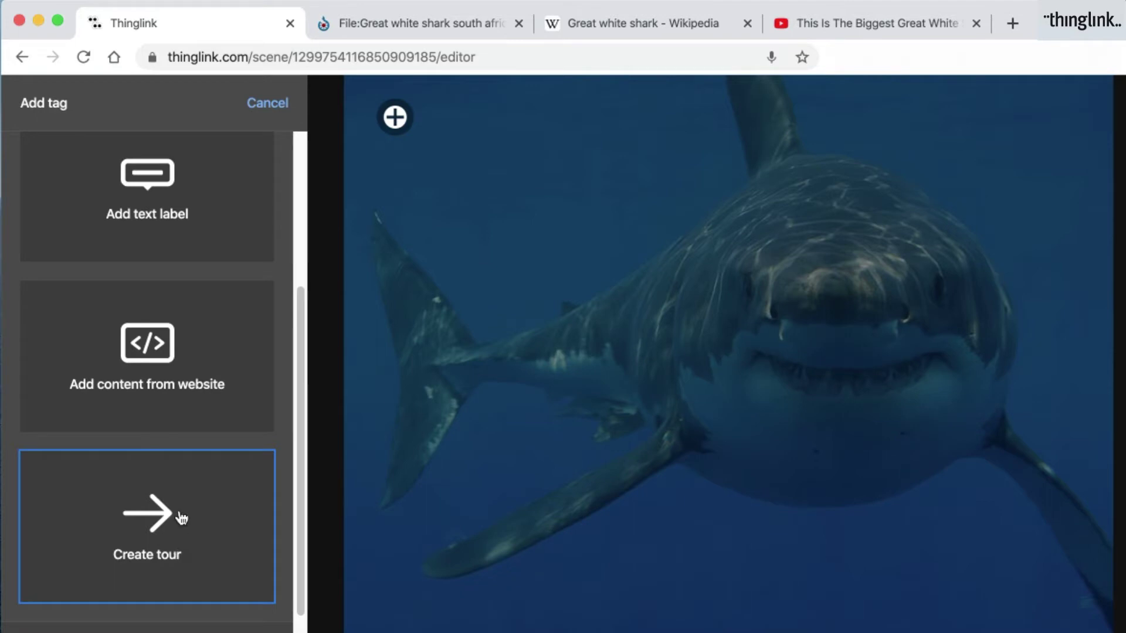
{"action": "left_click_drag", "start_coordinate": [305, 508], "coordinate": [301, 376]}
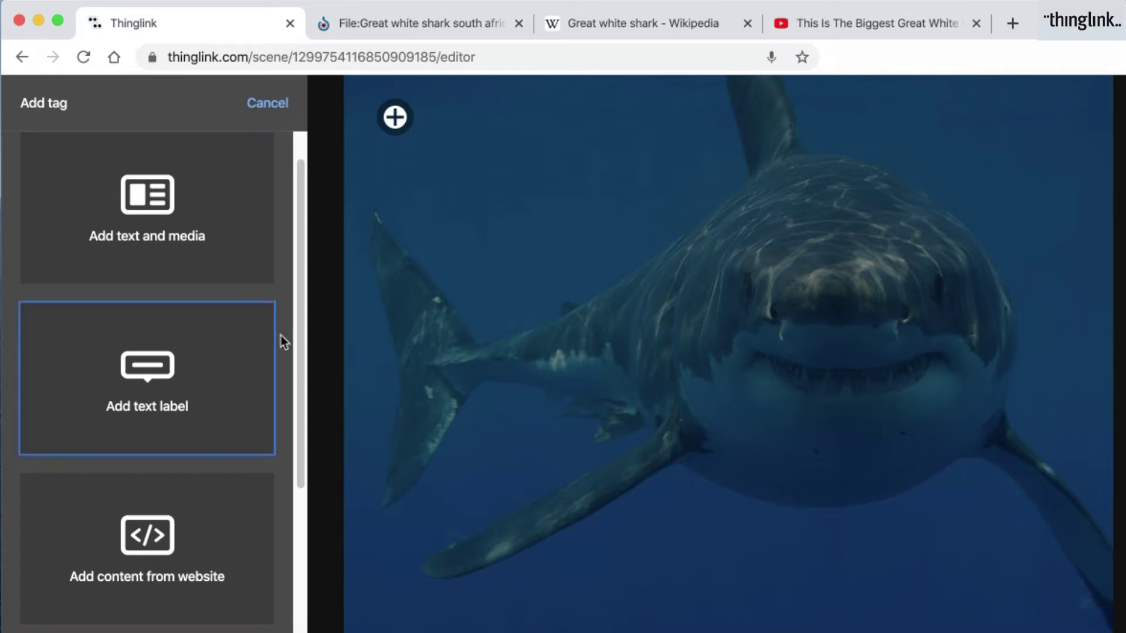
{"action": "left_click_drag", "start_coordinate": [303, 400], "coordinate": [299, 627]}
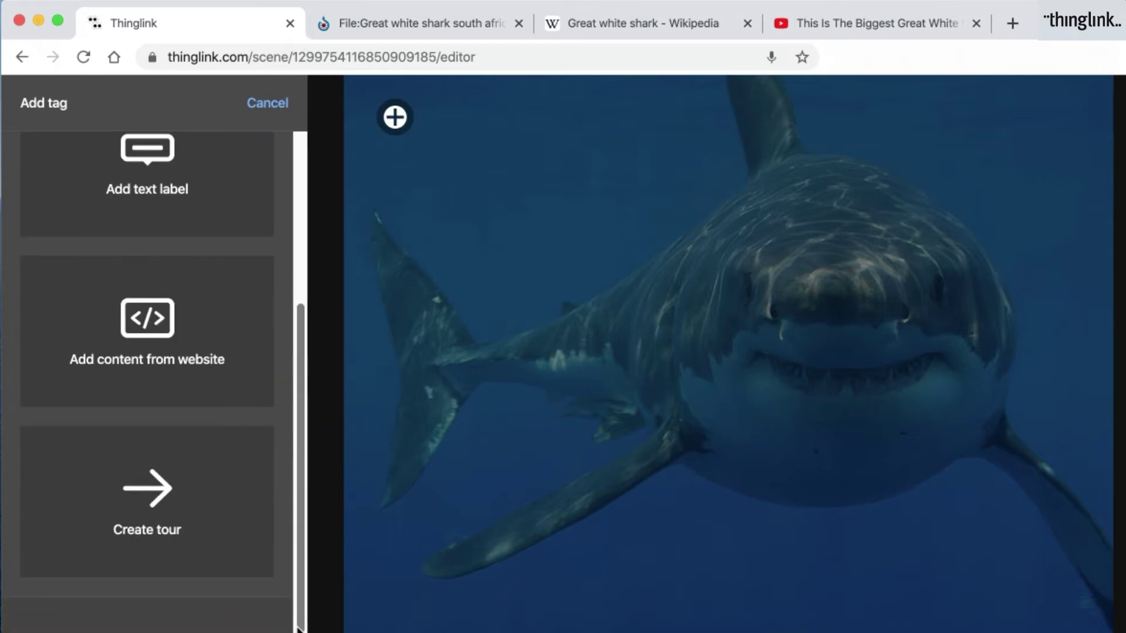
{"action": "left_click", "coordinate": [177, 357]}
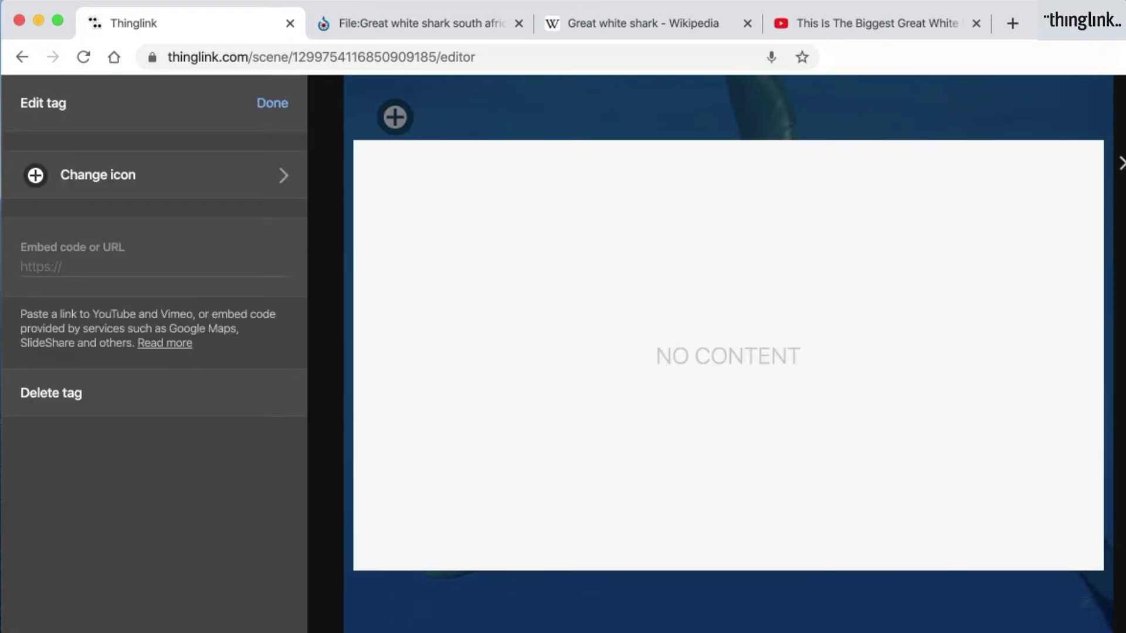
- Copy the short share link of the great white shark YouTube video
{"action": "left_click", "coordinate": [844, 23]}
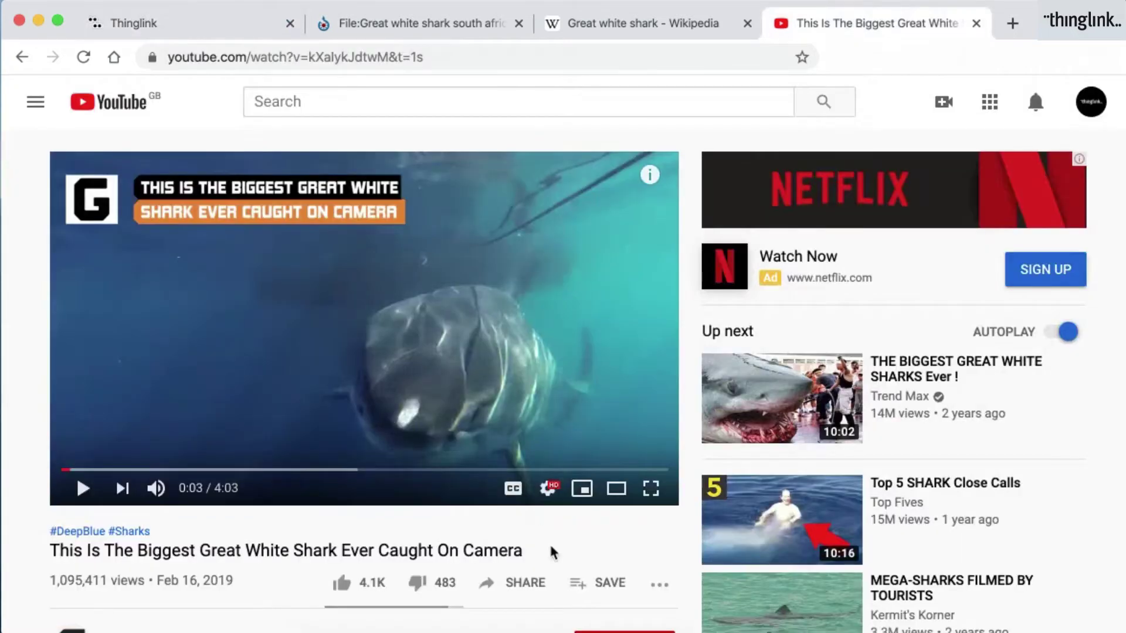
{"action": "left_click", "coordinate": [516, 584]}
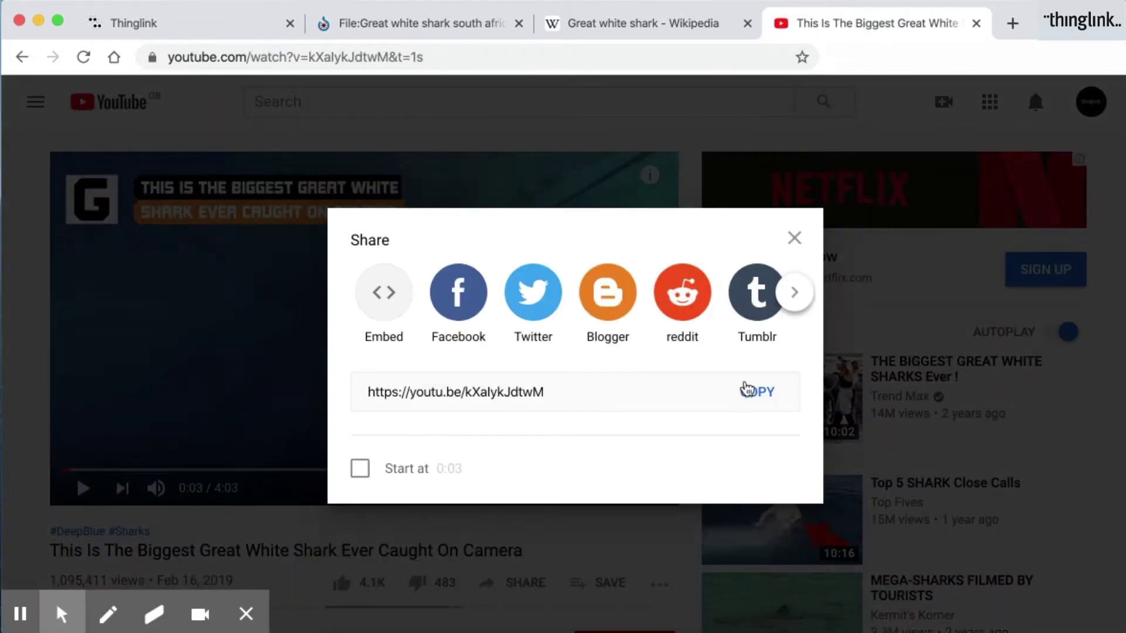
{"action": "left_click", "coordinate": [762, 392]}
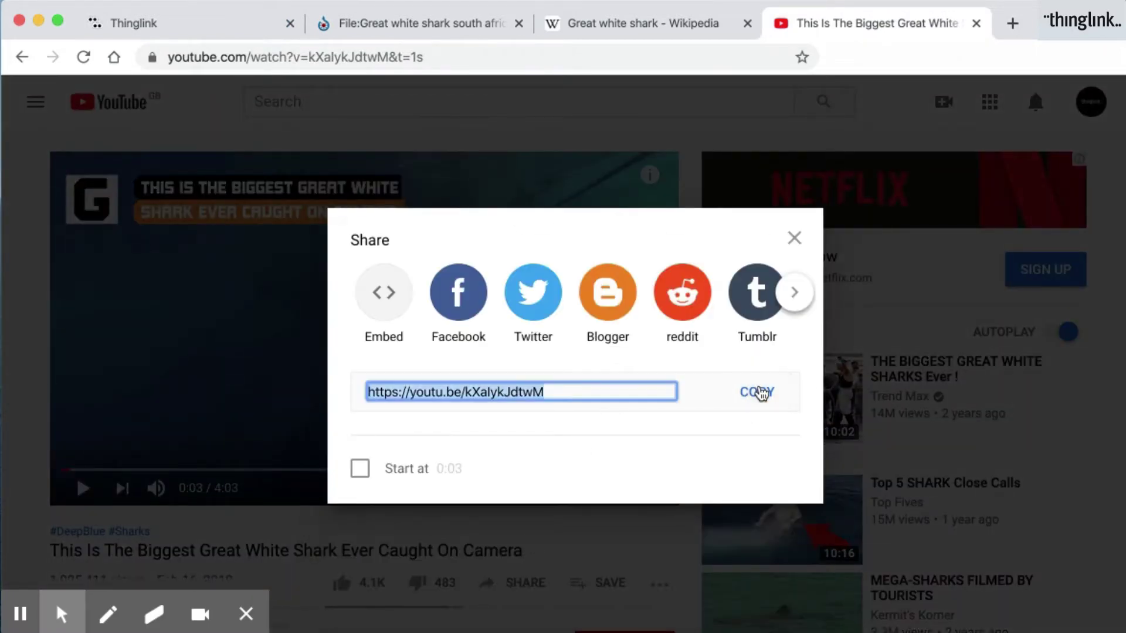
{"action": "left_click", "coordinate": [136, 34]}
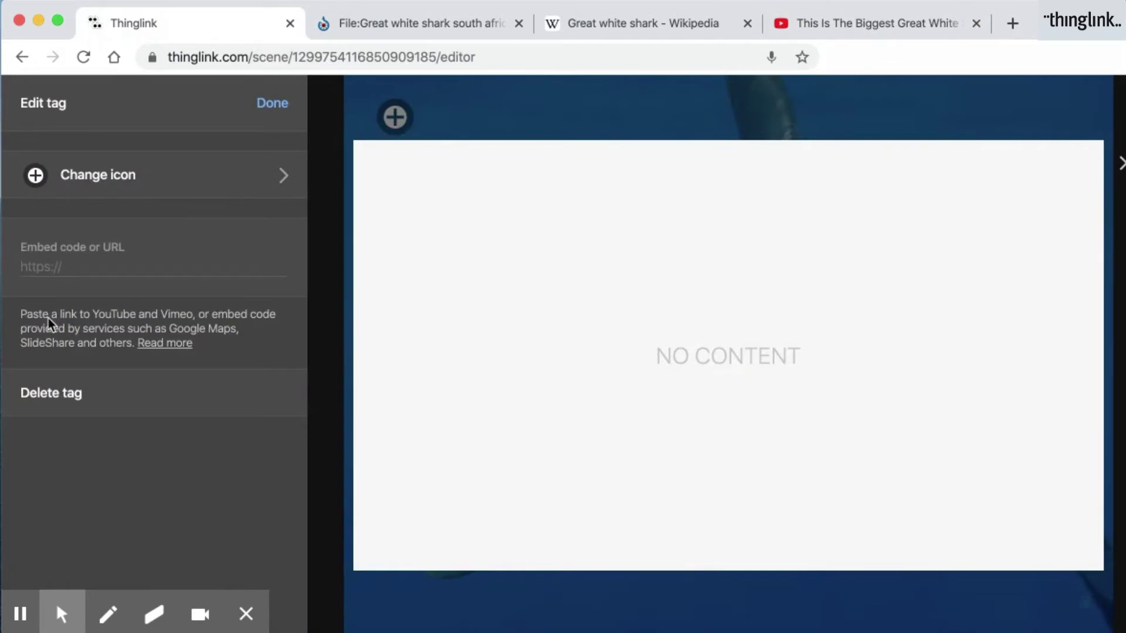
- Paste the YouTube link into the tag's embed field, give it a red YouTube icon, and save
{"action": "right_click", "coordinate": [56, 273]}
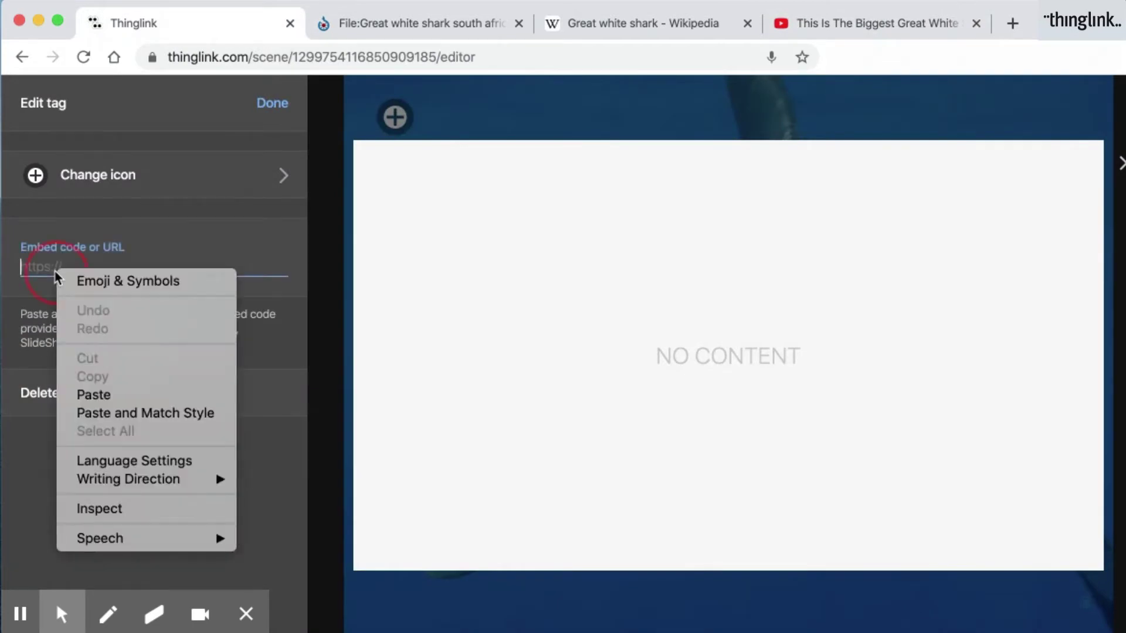
{"action": "left_click", "coordinate": [85, 397]}
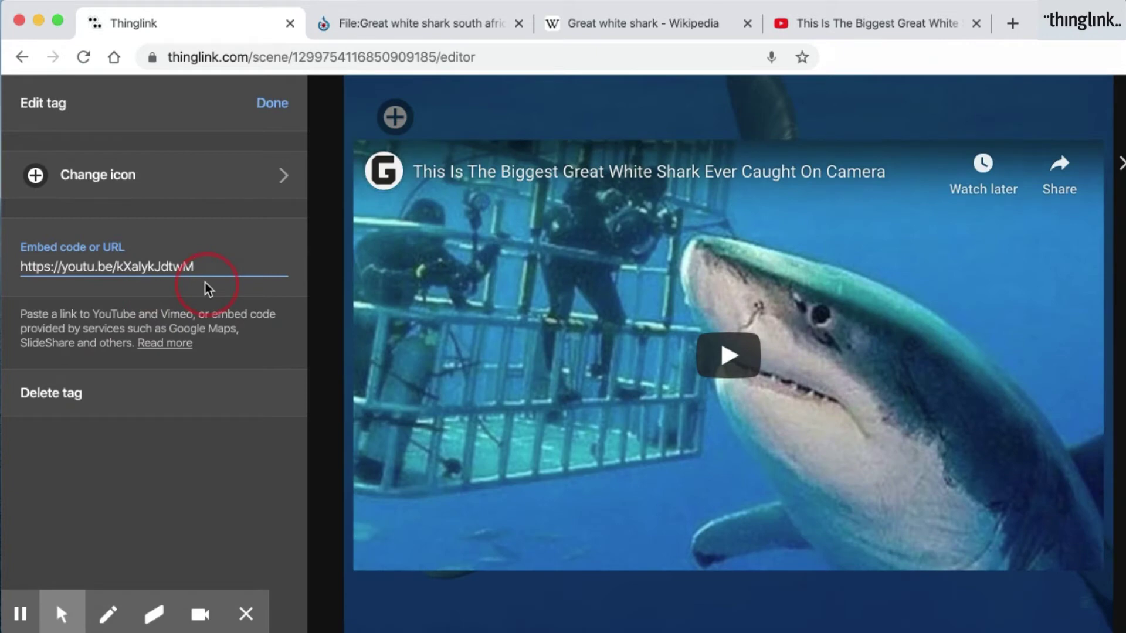
{"action": "left_click", "coordinate": [211, 183]}
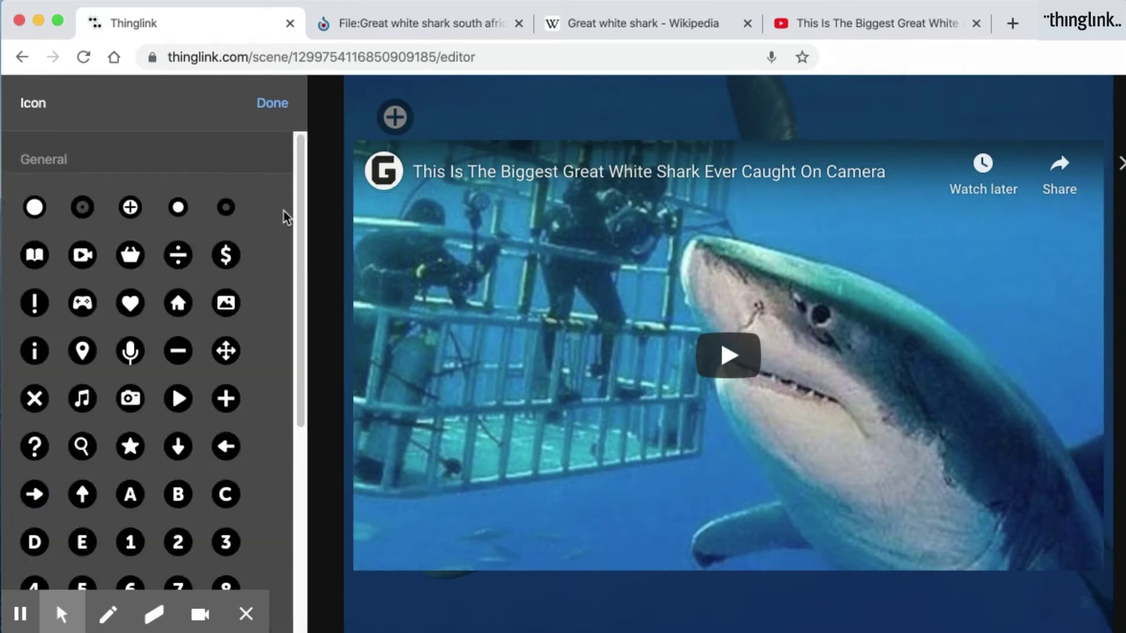
{"action": "left_click_drag", "start_coordinate": [302, 246], "coordinate": [309, 423]}
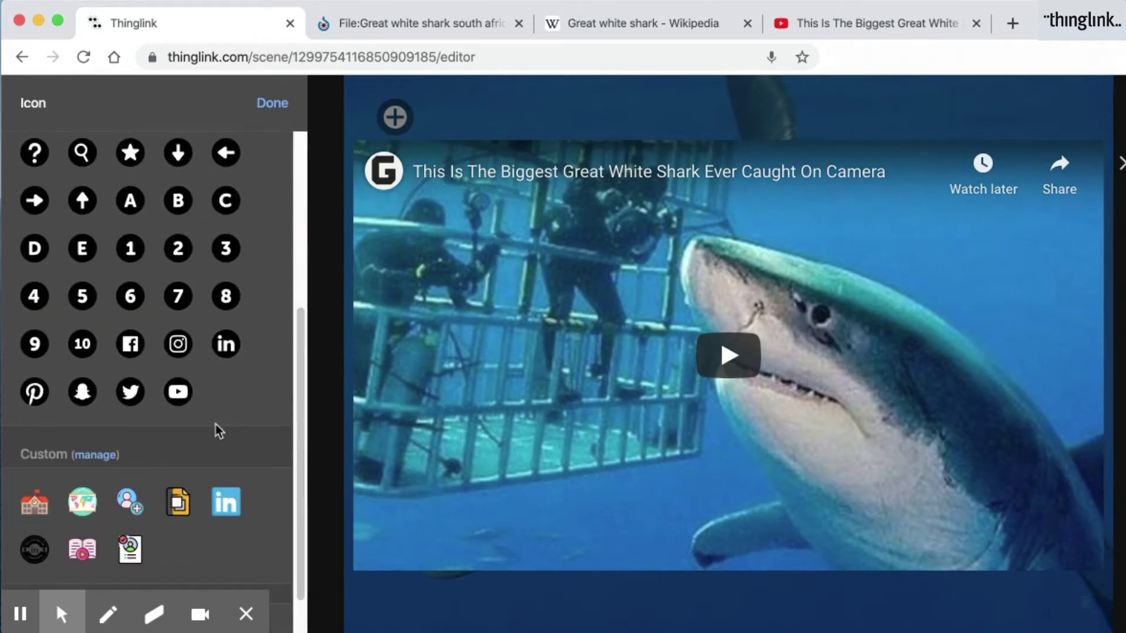
{"action": "left_click", "coordinate": [173, 406]}
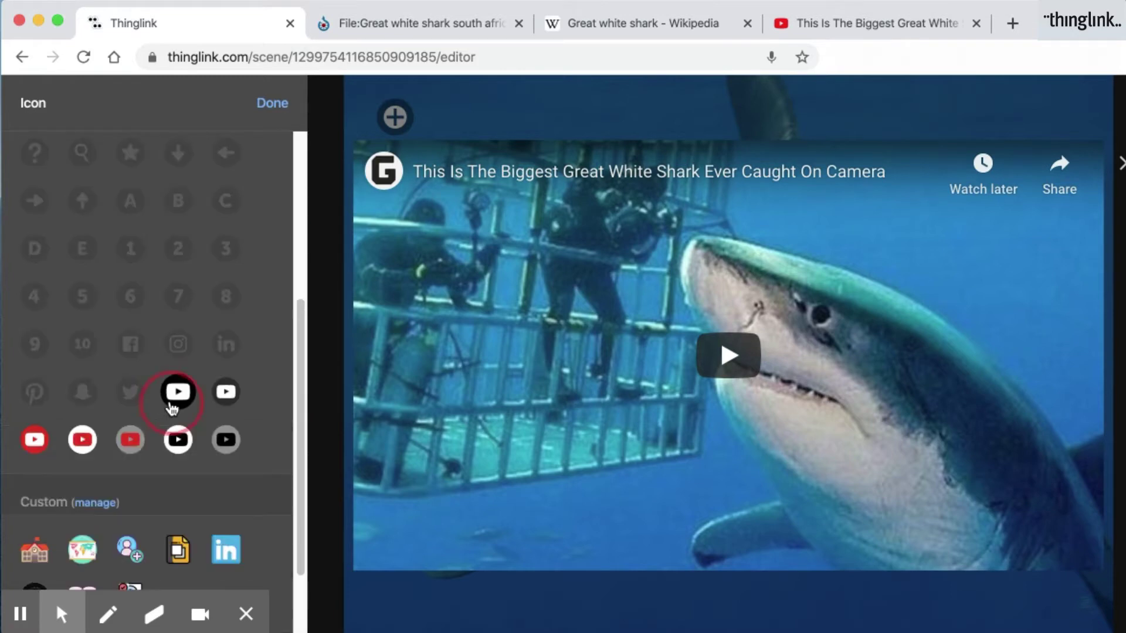
{"action": "left_click", "coordinate": [82, 439]}
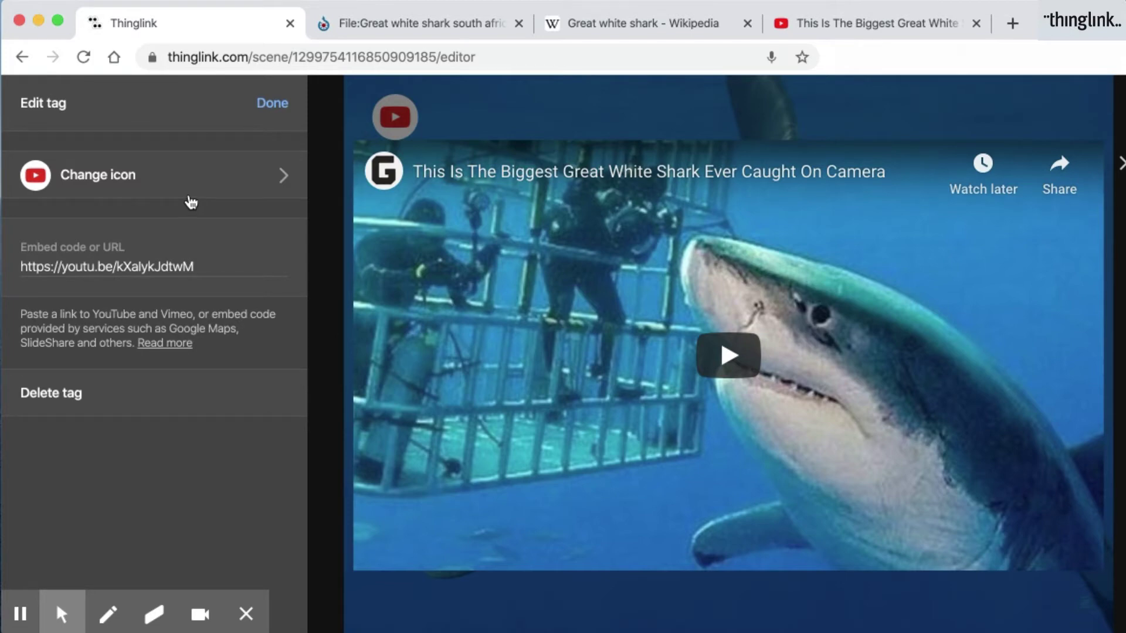
{"action": "left_click", "coordinate": [271, 104]}
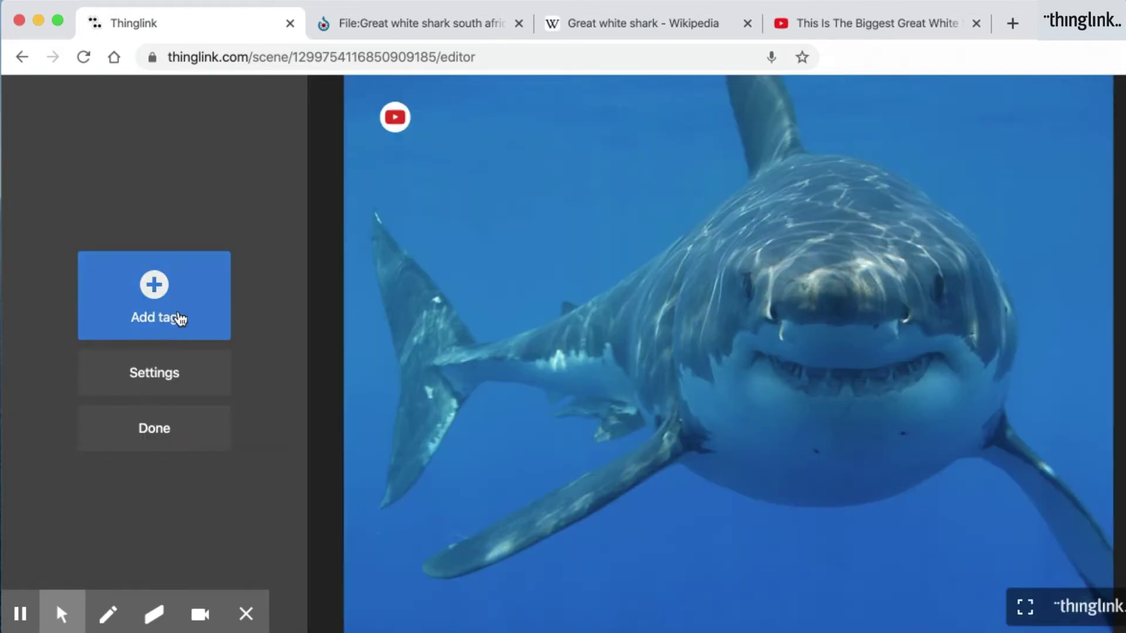
- Add a second tag beside the video tag as a plain text label
{"action": "left_click", "coordinate": [176, 318]}
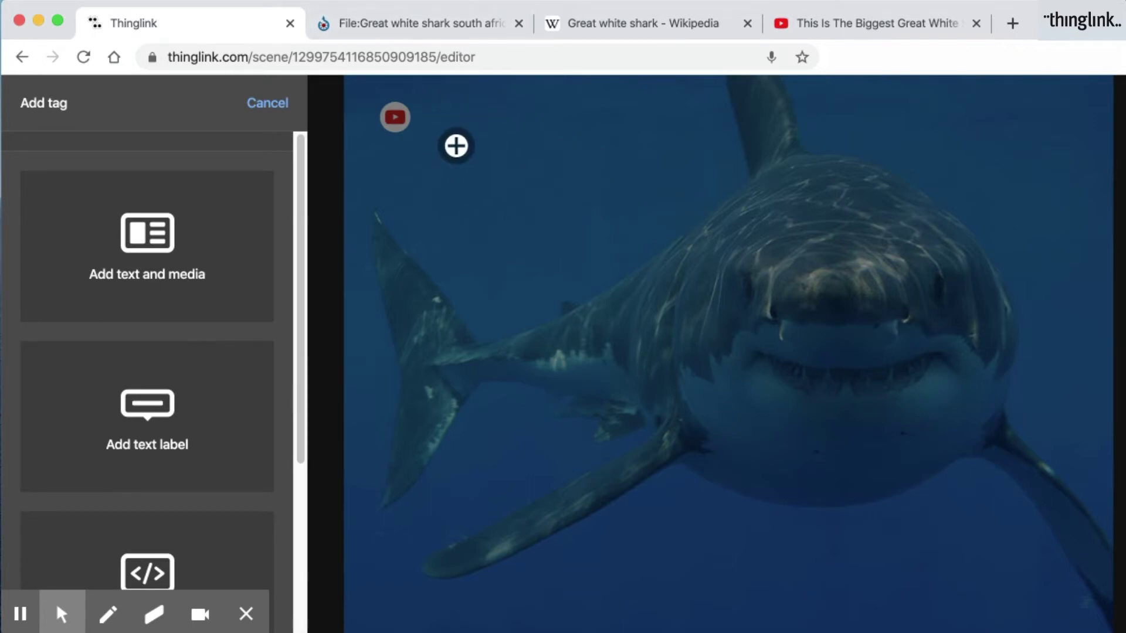
{"action": "left_click", "coordinate": [472, 117]}
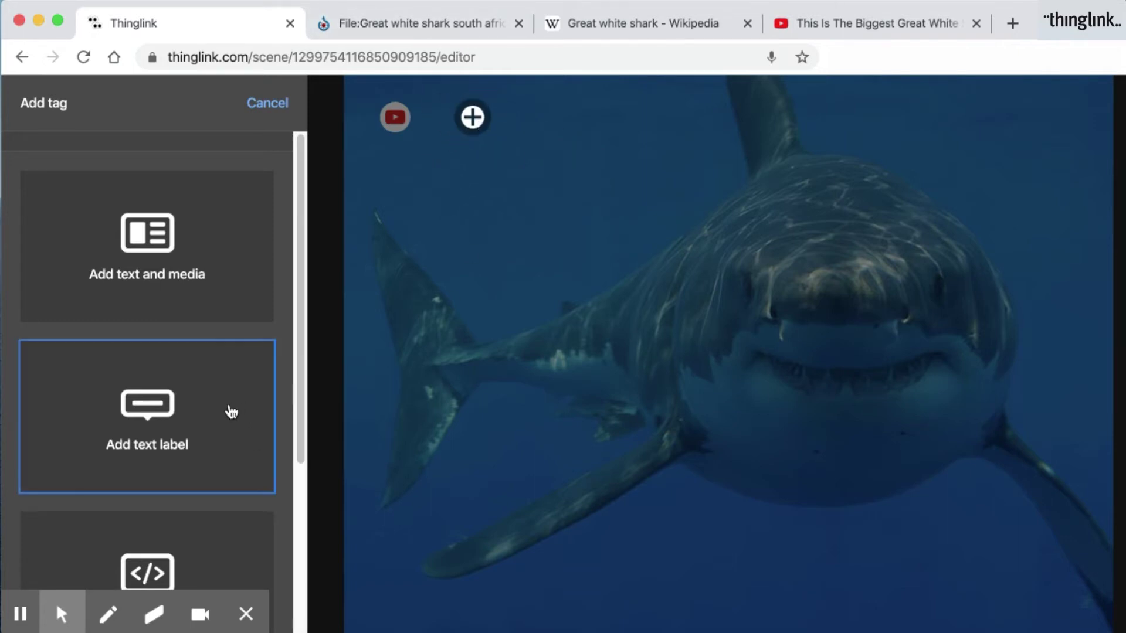
{"action": "left_click", "coordinate": [231, 410]}
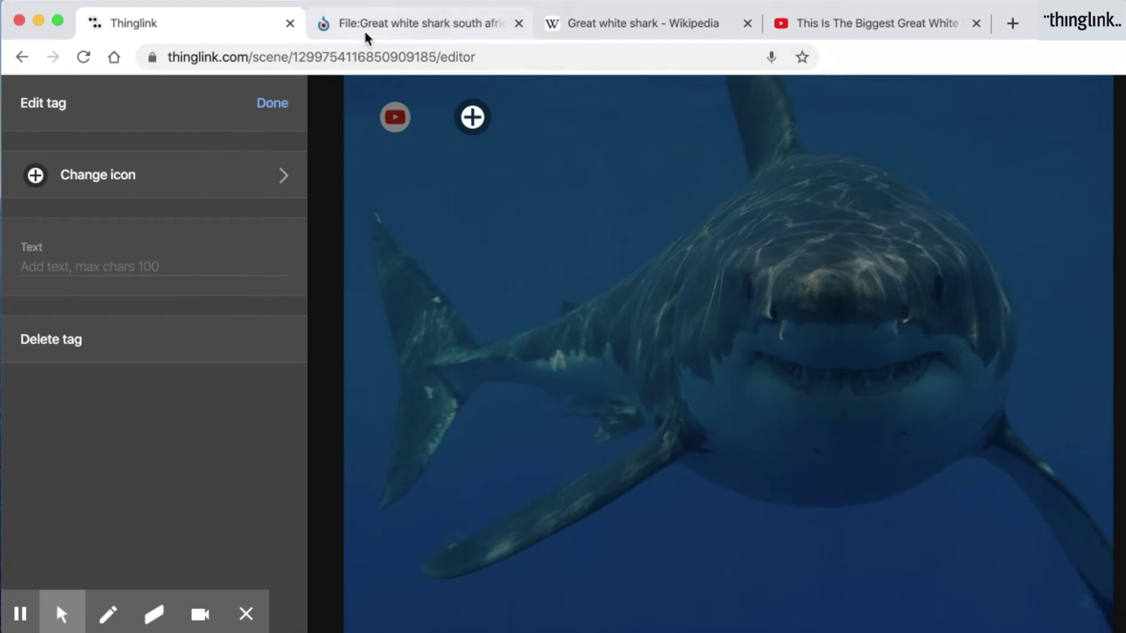
- Copy the shark photo's attribution credit from its Wikimedia Commons page
{"action": "left_click", "coordinate": [382, 34]}
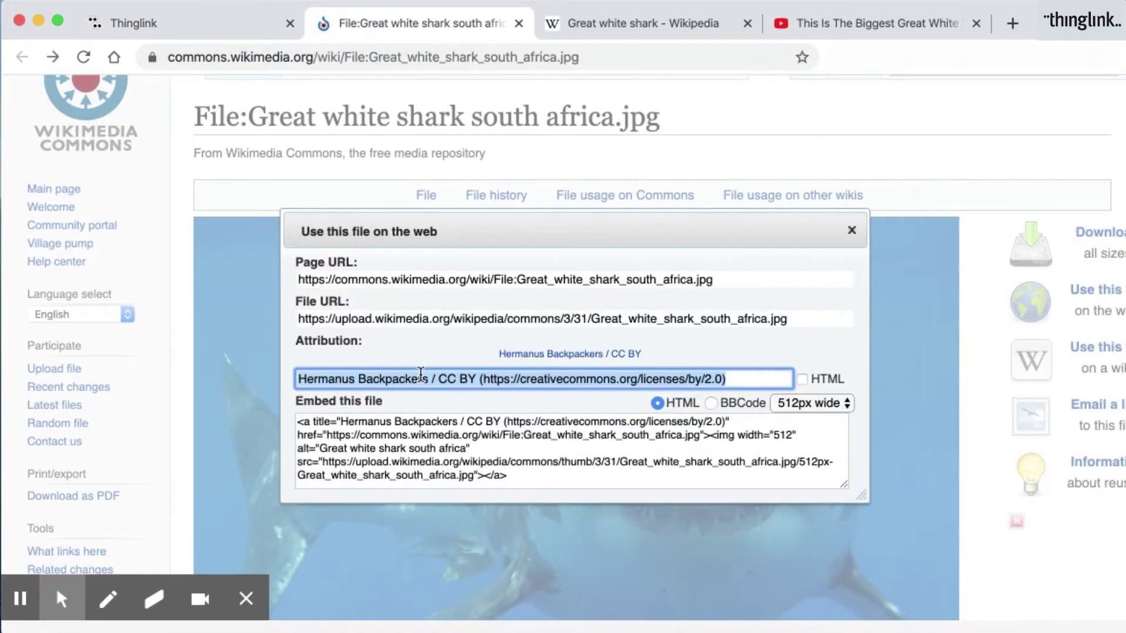
{"action": "right_click", "coordinate": [421, 379]}
{"action": "left_click", "coordinate": [444, 414]}
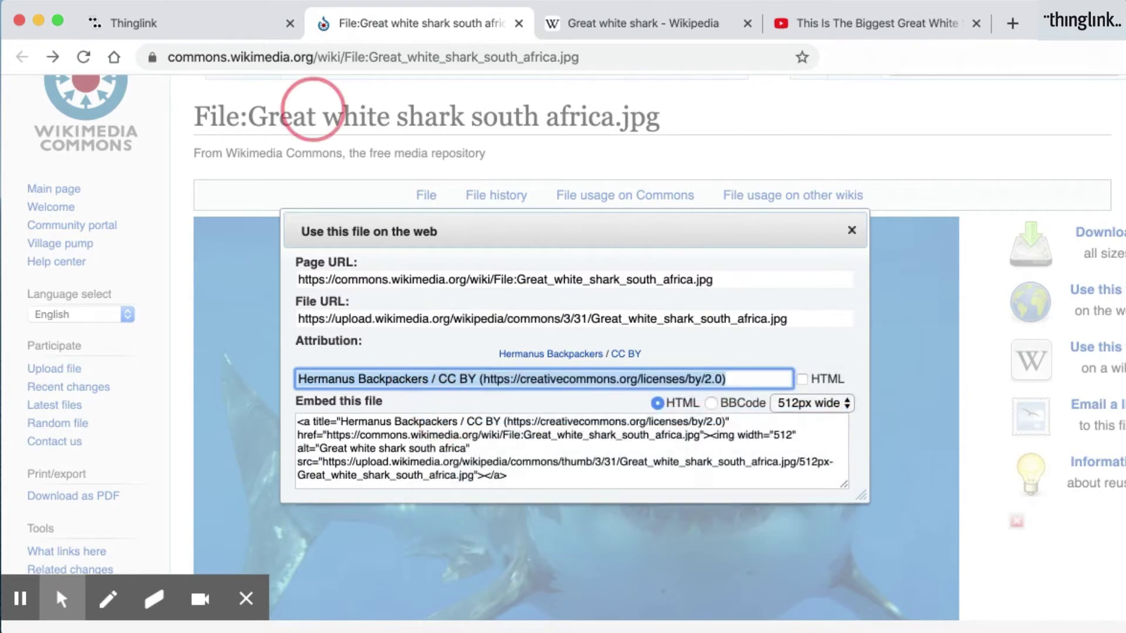
{"action": "left_click", "coordinate": [174, 29]}
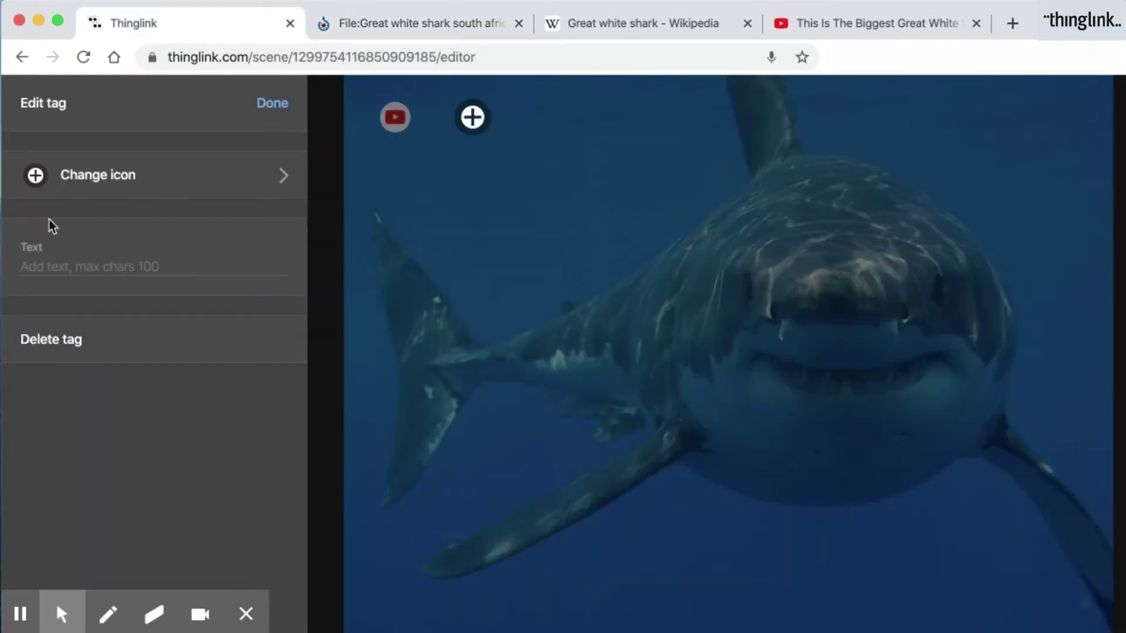
- Paste the Wikimedia attribution as the tag text, set a red info icon, and save
{"action": "right_click", "coordinate": [51, 271]}
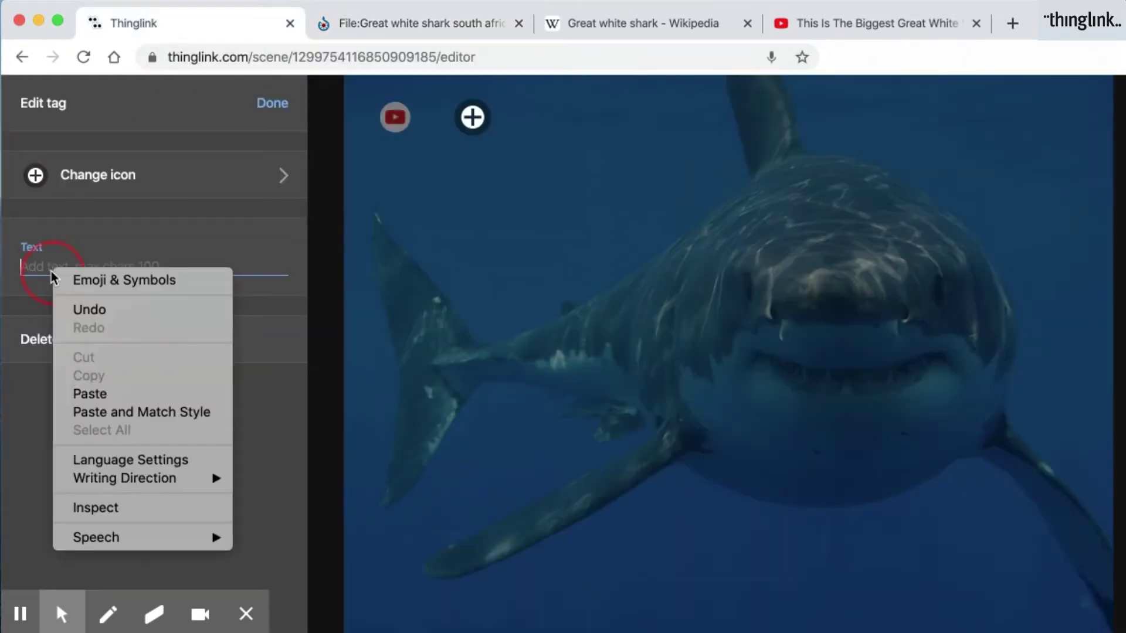
{"action": "left_click", "coordinate": [127, 392]}
{"action": "left_click", "coordinate": [283, 189]}
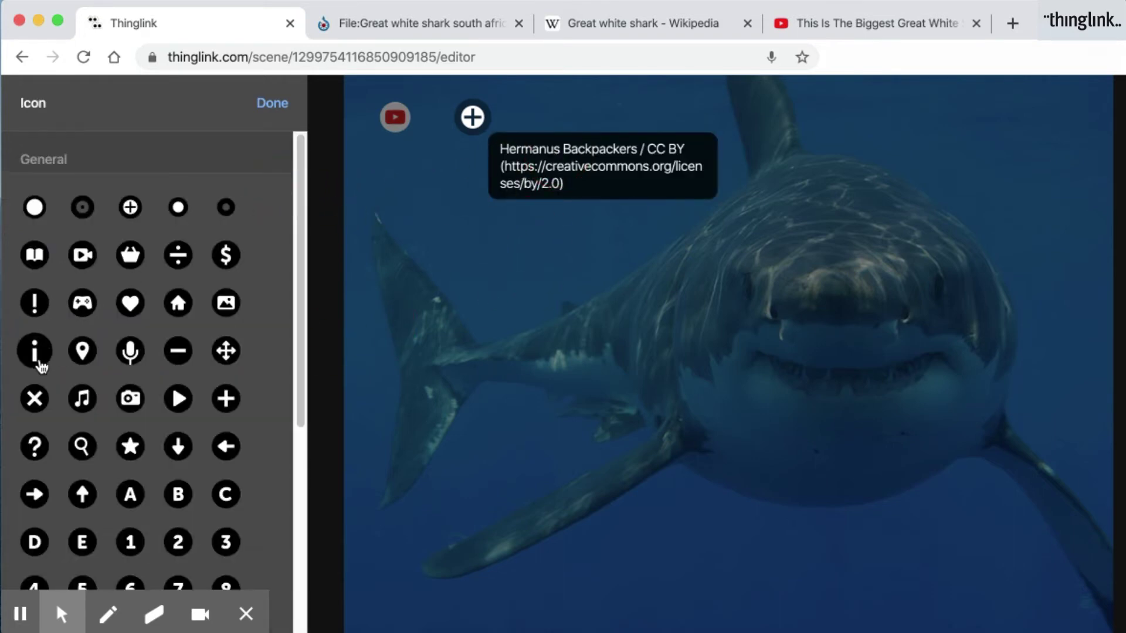
{"action": "left_click", "coordinate": [38, 359]}
{"action": "left_click", "coordinate": [226, 359]}
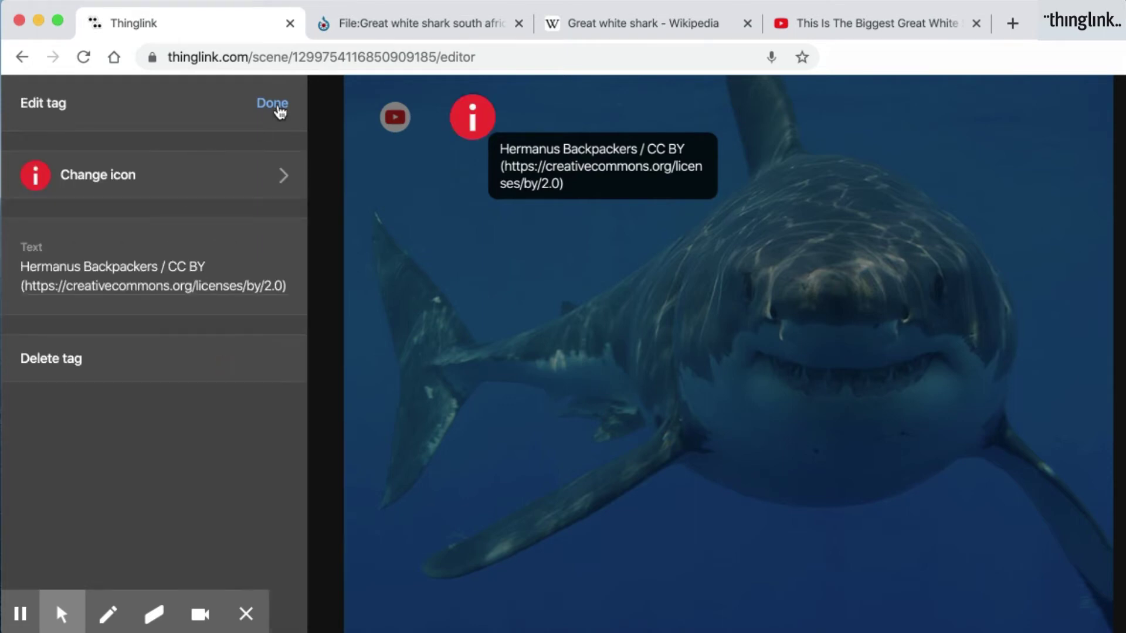
{"action": "left_click", "coordinate": [272, 104]}
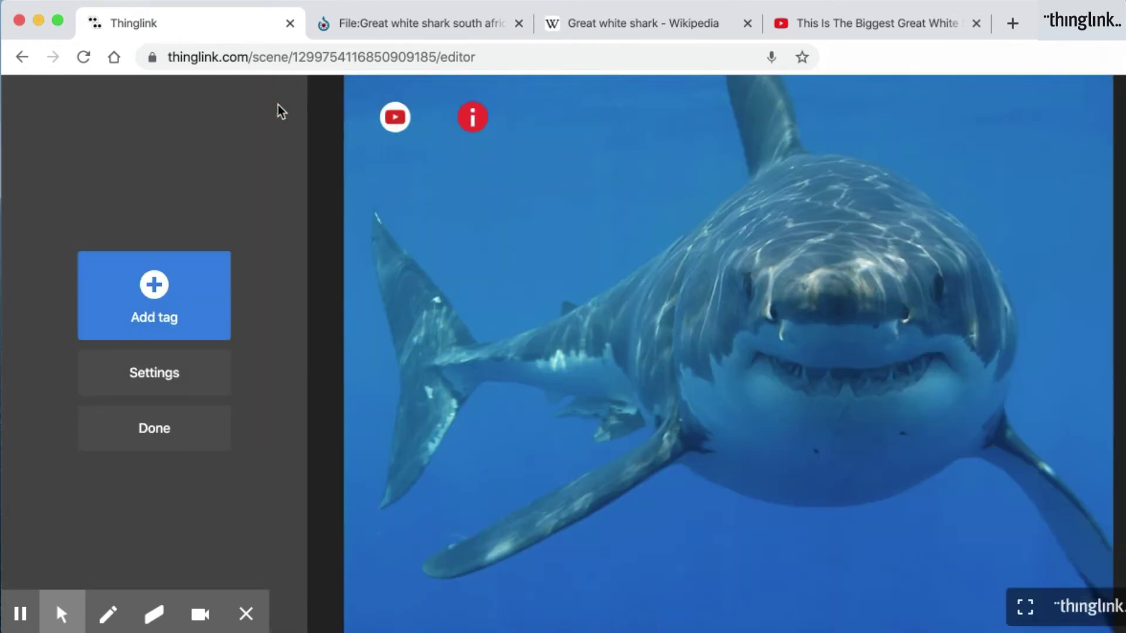
- Place a text-and-media tag beside the info tag and title it 'Shark Info'
{"action": "left_click", "coordinate": [170, 314]}
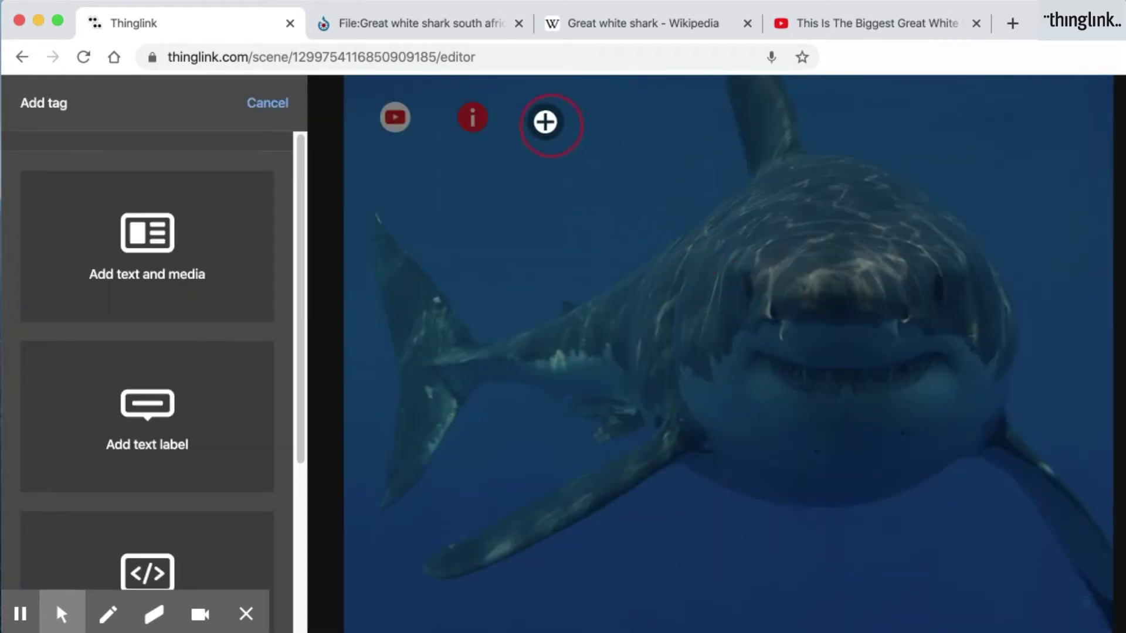
{"action": "left_click", "coordinate": [547, 117]}
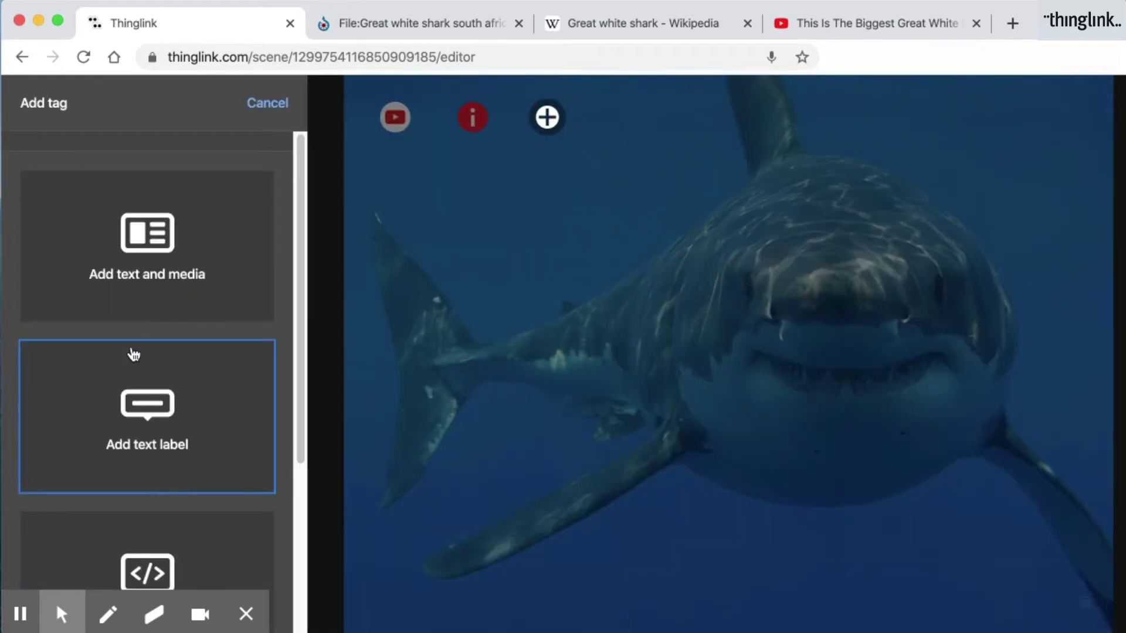
{"action": "left_click", "coordinate": [171, 273]}
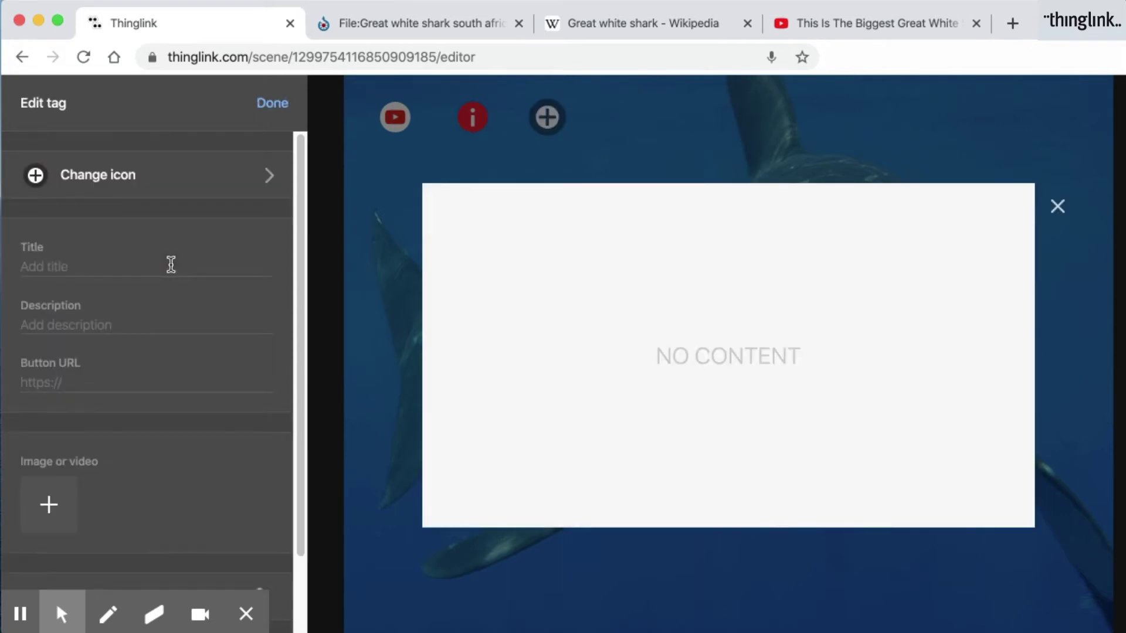
{"action": "left_click", "coordinate": [170, 266]}
{"action": "type", "text": "S"}
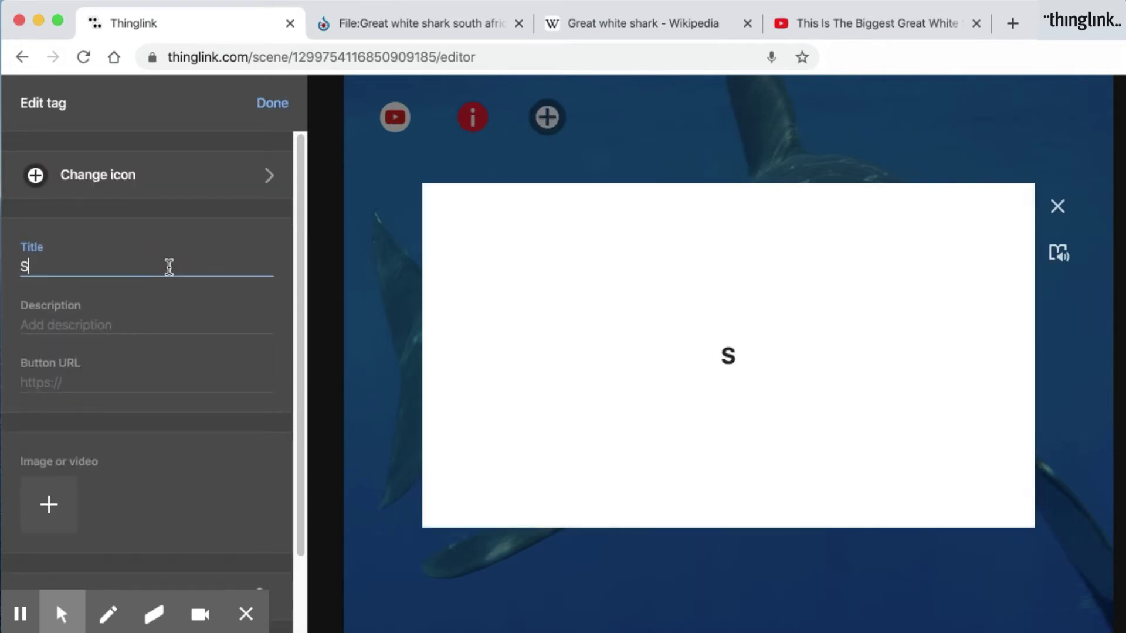
{"action": "type", "text": "hark Info"}
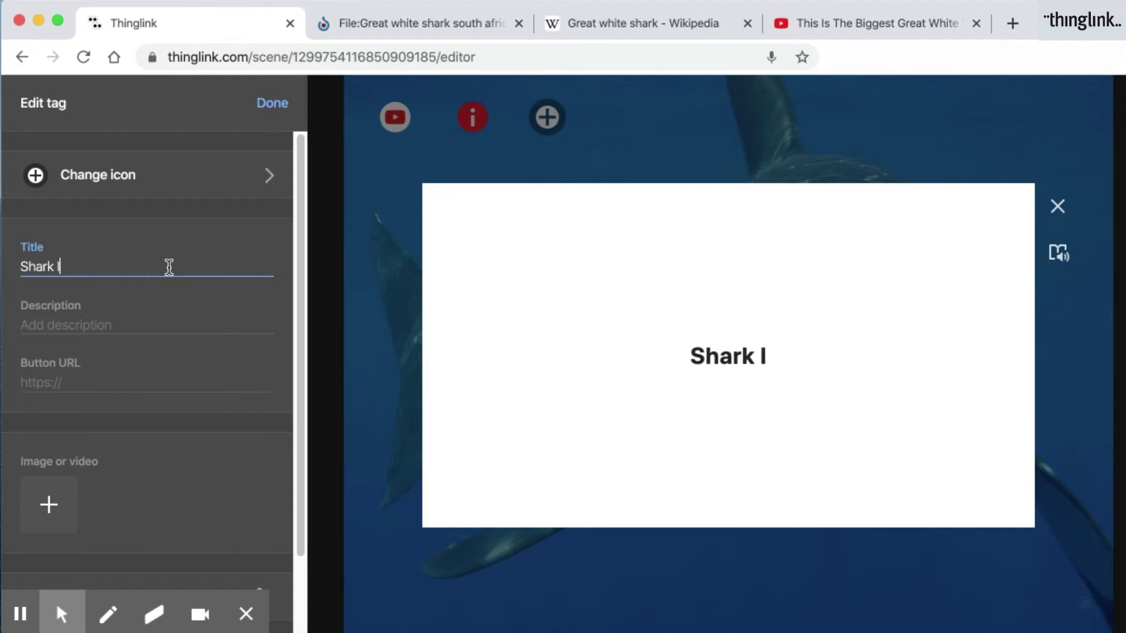
{"action": "left_click", "coordinate": [73, 324]}
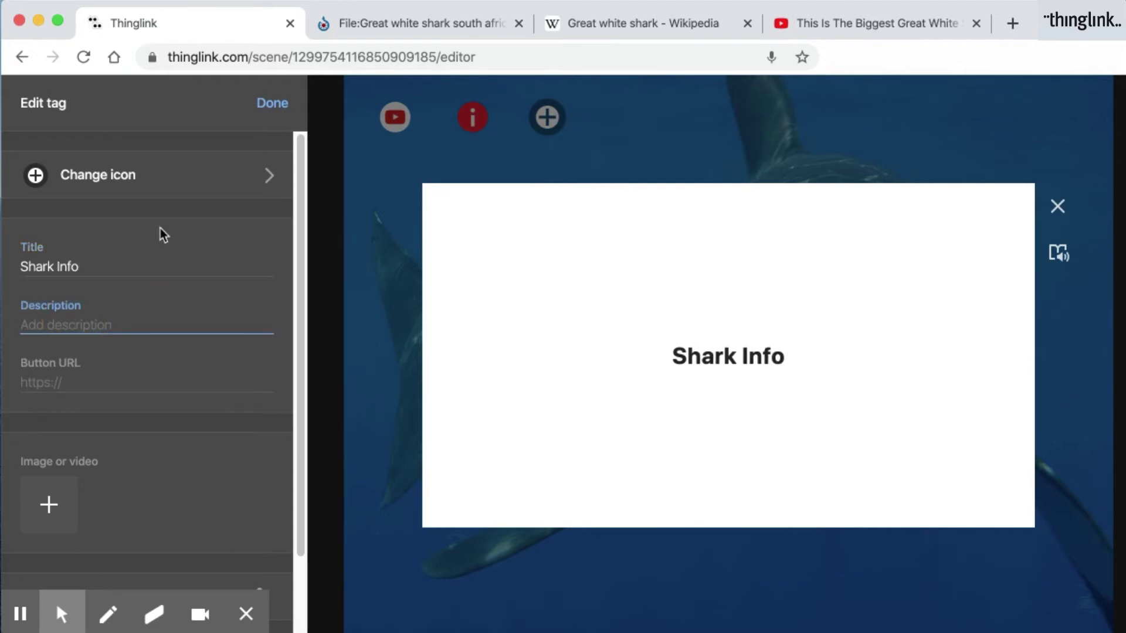
- Copy the Wikipedia intro paragraph into the Shark Info tag's description
{"action": "left_click", "coordinate": [674, 22]}
{"action": "right_click", "coordinate": [513, 344]}
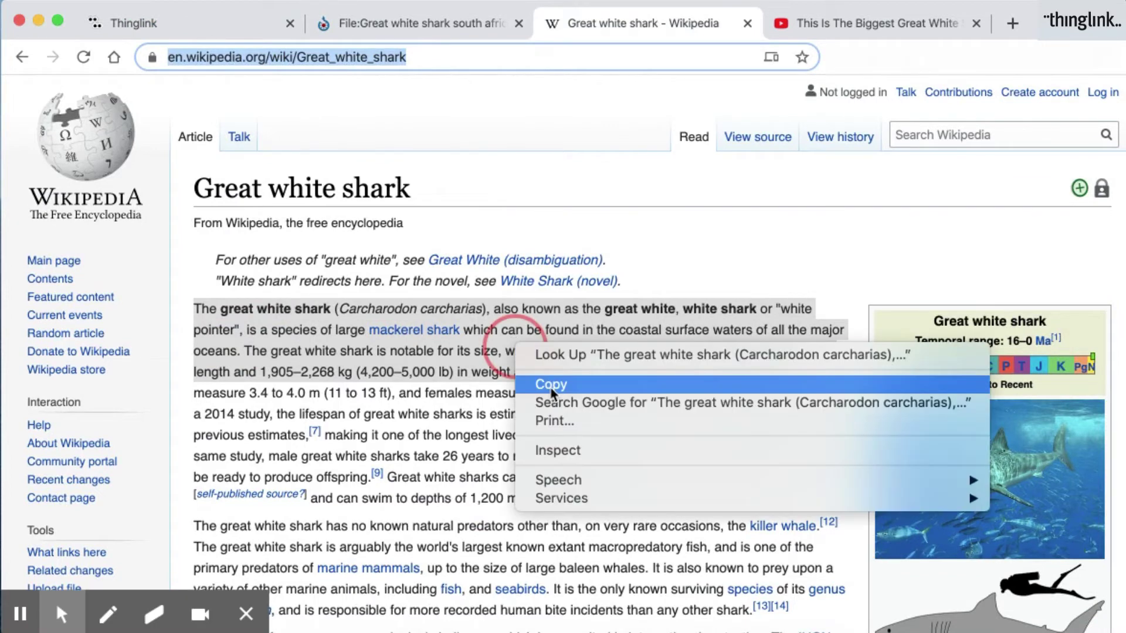
{"action": "left_click", "coordinate": [551, 384]}
{"action": "left_click", "coordinate": [261, 27]}
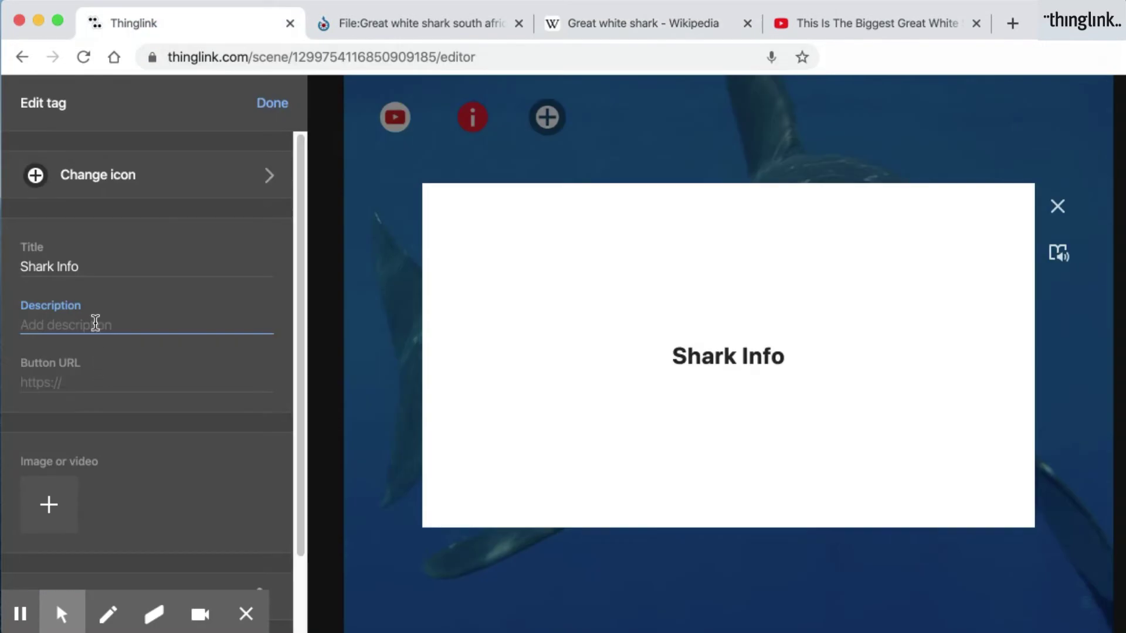
{"action": "right_click", "coordinate": [97, 327]}
{"action": "left_click", "coordinate": [129, 438]}
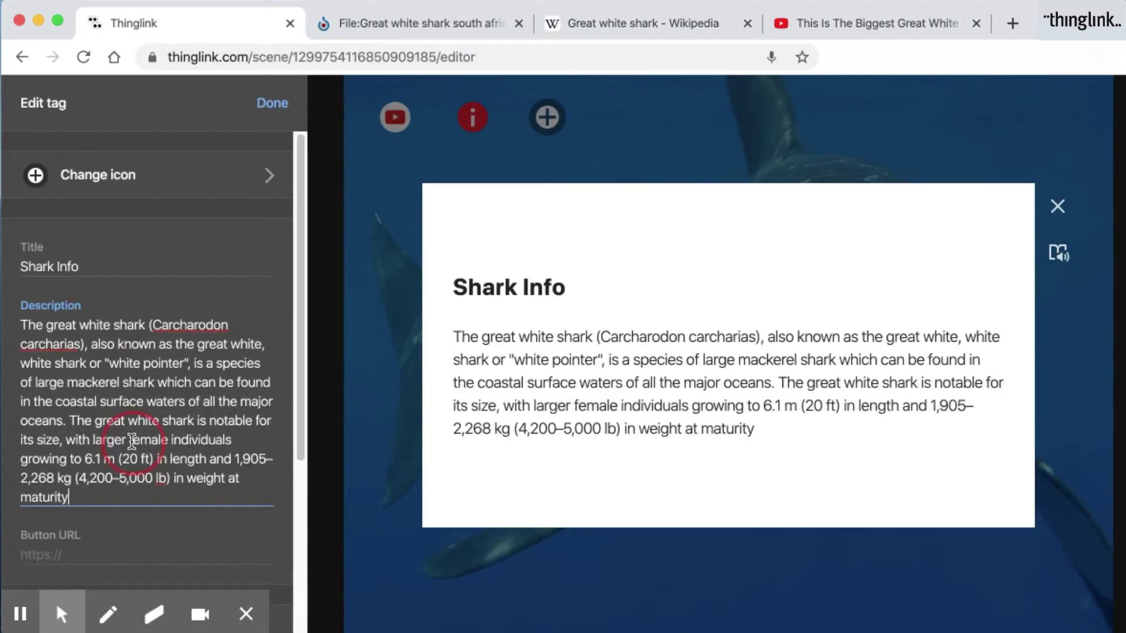
{"action": "left_click", "coordinate": [64, 608]}
{"action": "left_click", "coordinate": [57, 535]}
{"action": "left_click_drag", "start_coordinate": [299, 370], "coordinate": [173, 437]}
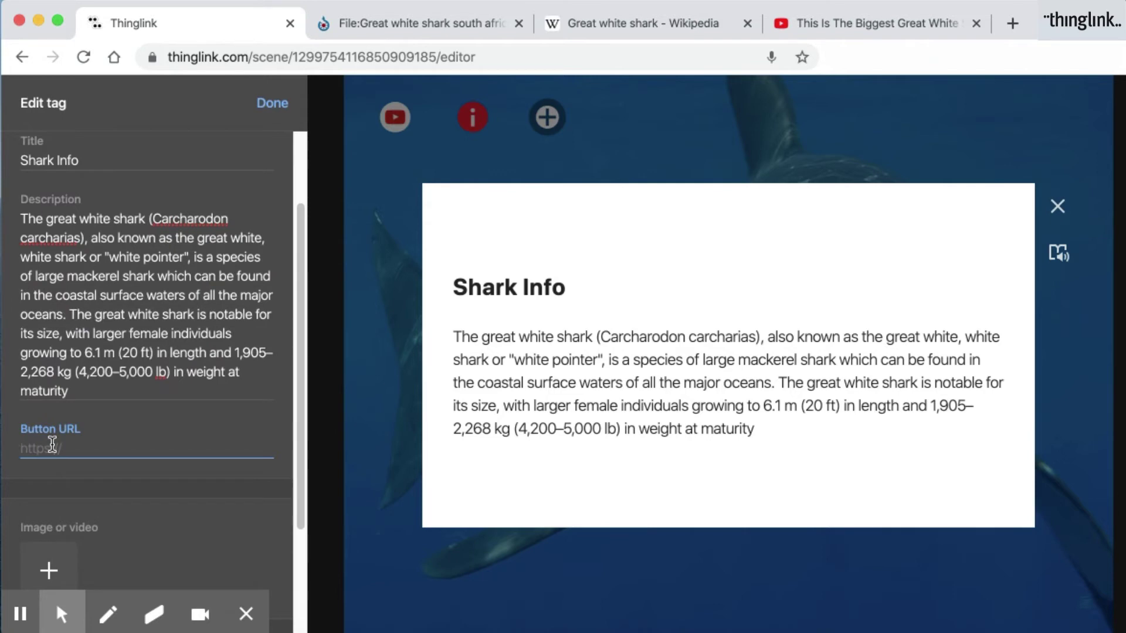
- Set the button link to the Wikipedia great white shark article's URL
{"action": "left_click", "coordinate": [629, 29]}
{"action": "left_click", "coordinate": [300, 64]}
{"action": "right_click", "coordinate": [300, 67]}
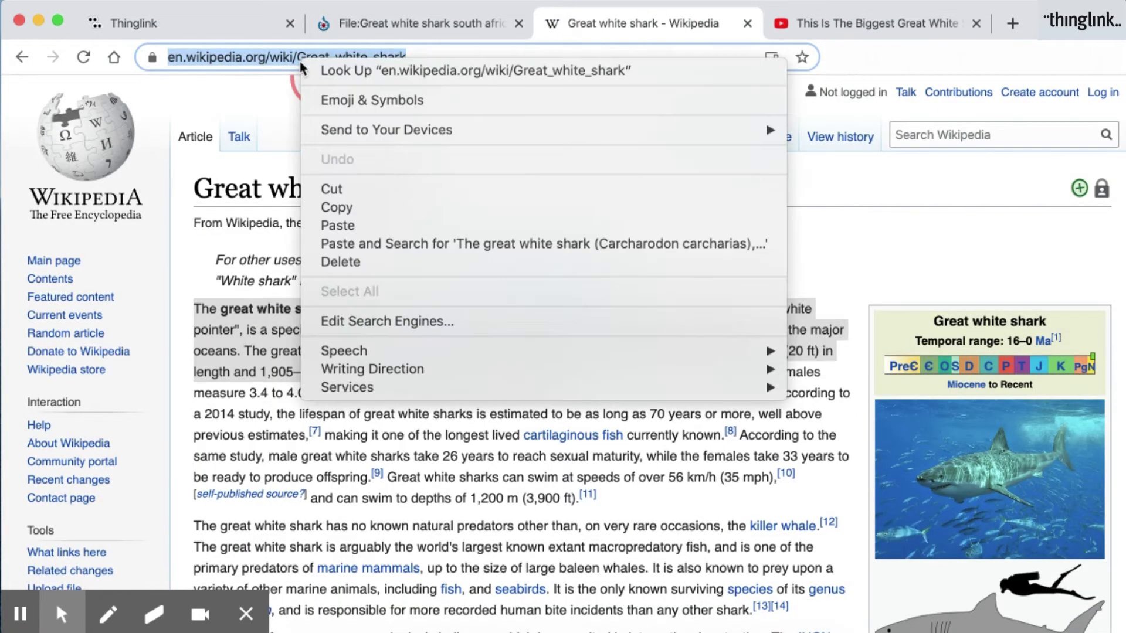
{"action": "left_click", "coordinate": [305, 208]}
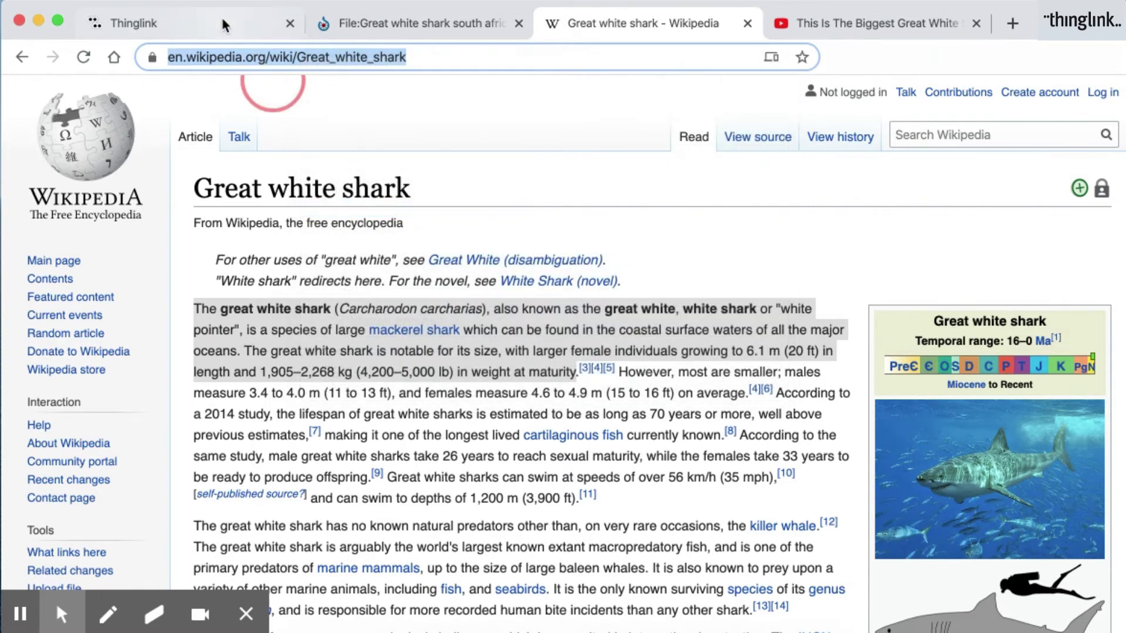
{"action": "left_click", "coordinate": [222, 24]}
{"action": "left_click", "coordinate": [56, 452]}
{"action": "right_click", "coordinate": [57, 453]}
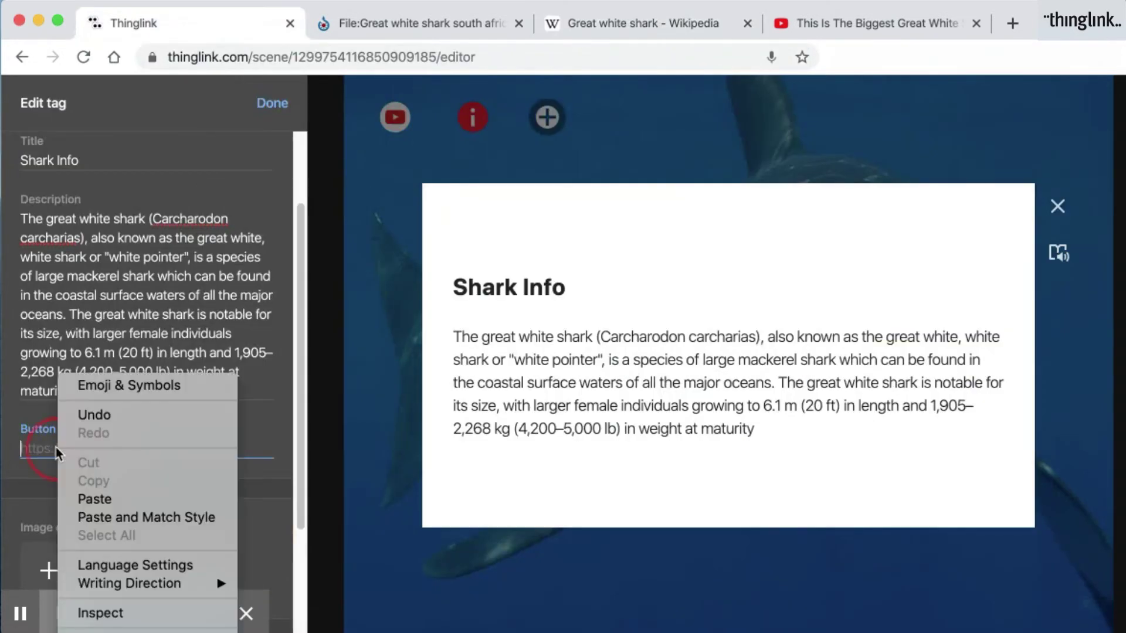
{"action": "left_click", "coordinate": [103, 499]}
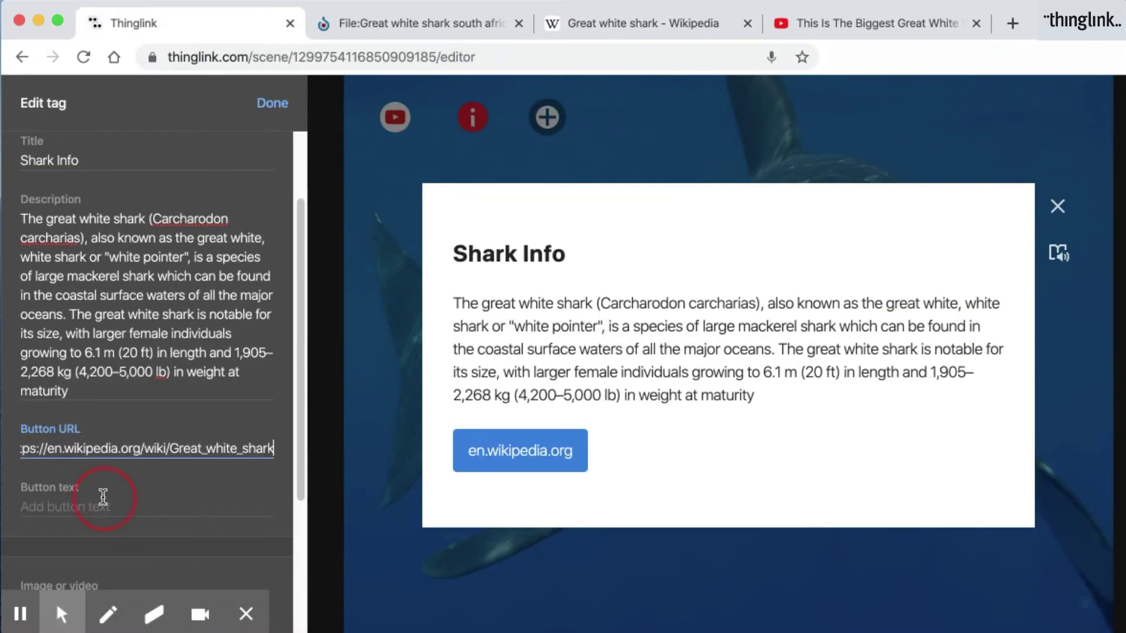
- Label the tag's button 'Wikipedia'
{"action": "left_click", "coordinate": [296, 467]}
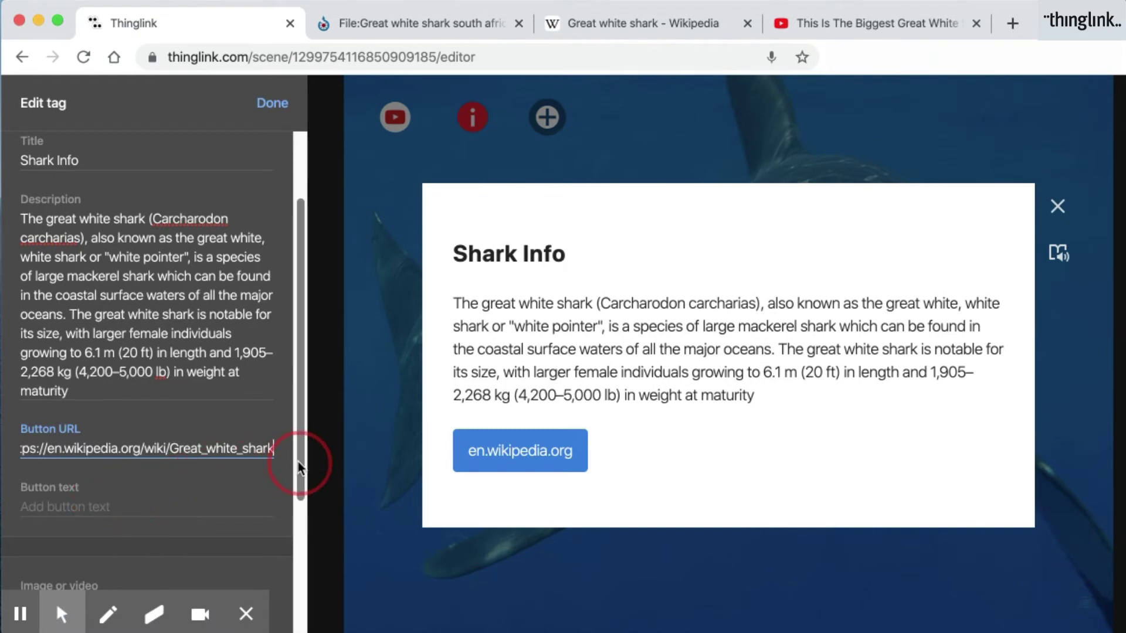
{"action": "scroll", "coordinate": [299, 467], "scroll_direction": "down", "scroll_amount": 2}
{"action": "left_click", "coordinate": [75, 440]}
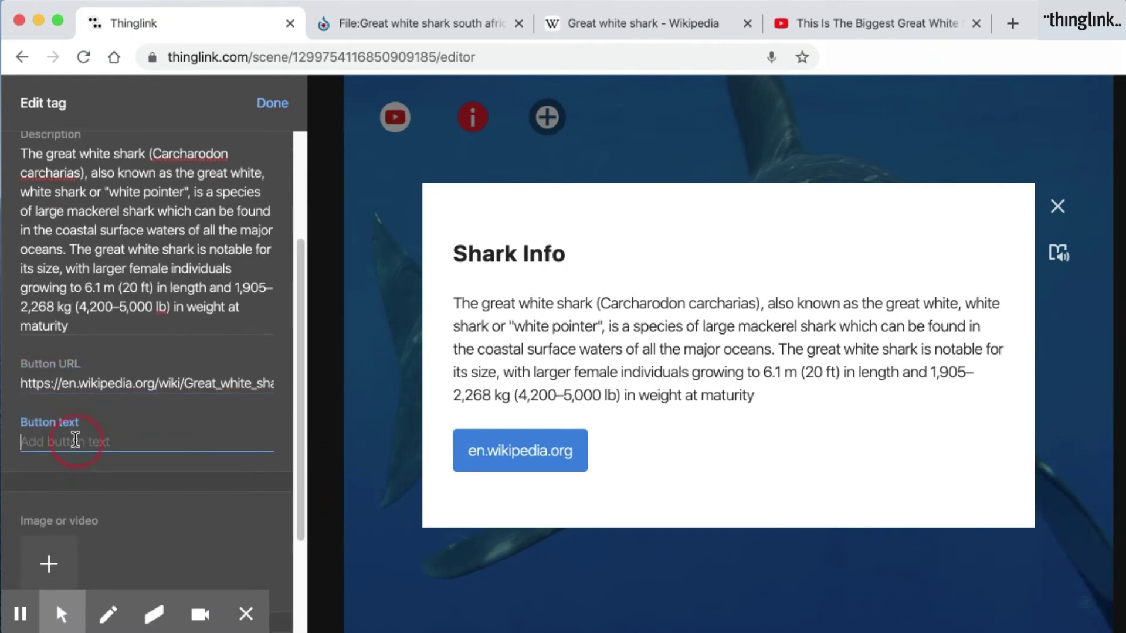
{"action": "type", "text": "Wikipedia"}
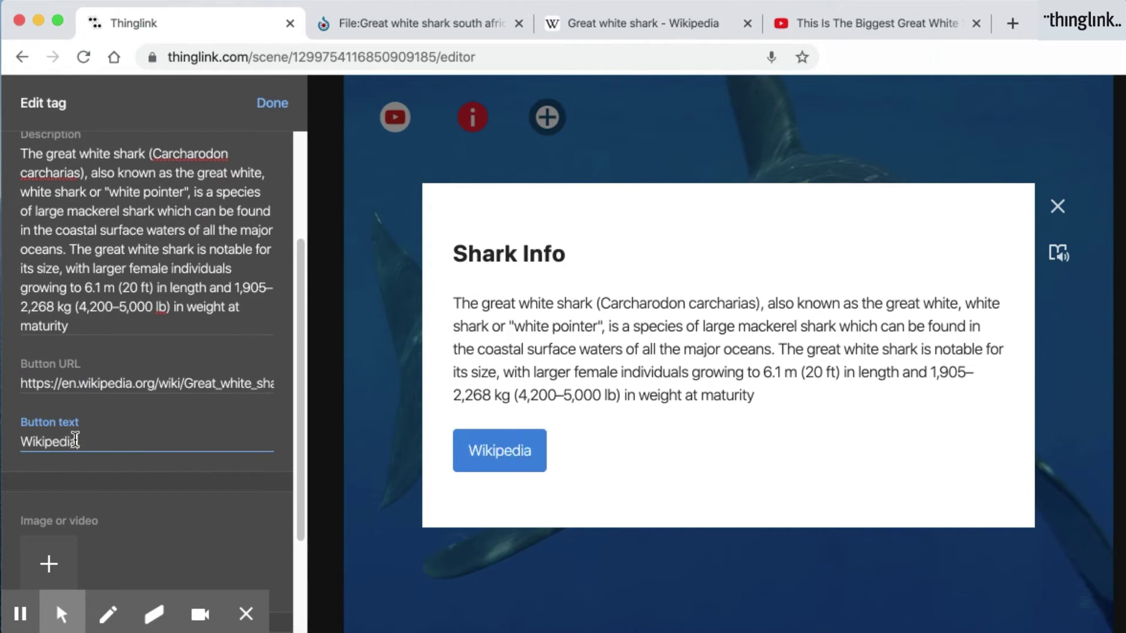
{"action": "left_click_drag", "start_coordinate": [304, 497], "coordinate": [307, 560]}
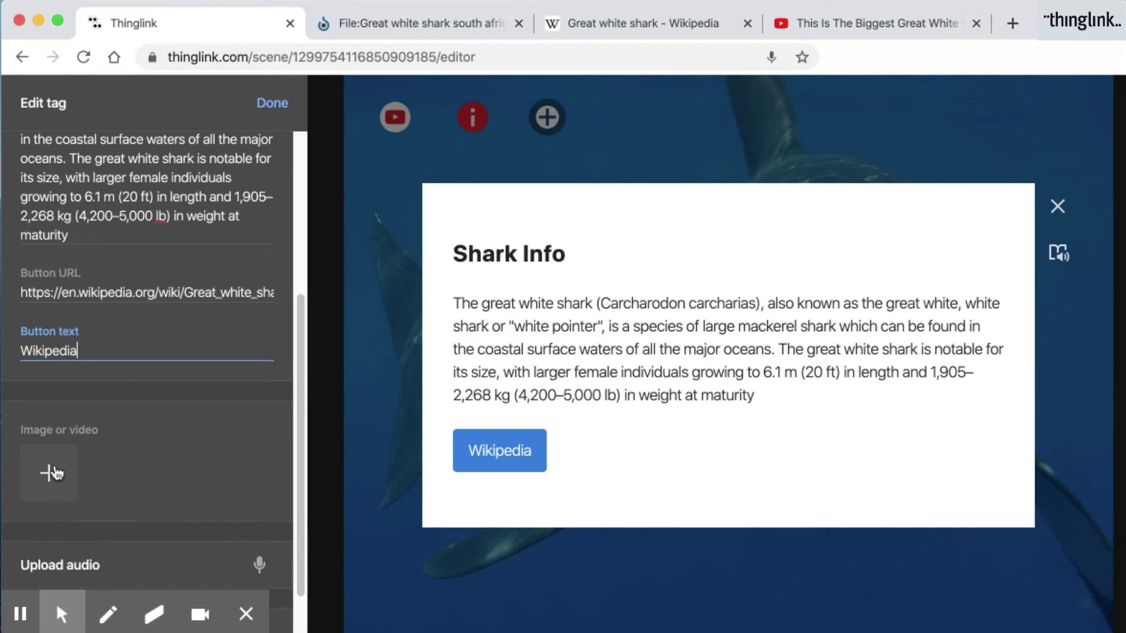
- Upload the Great-White shark JPG as the Shark Info tag's image
{"action": "left_click", "coordinate": [55, 471]}
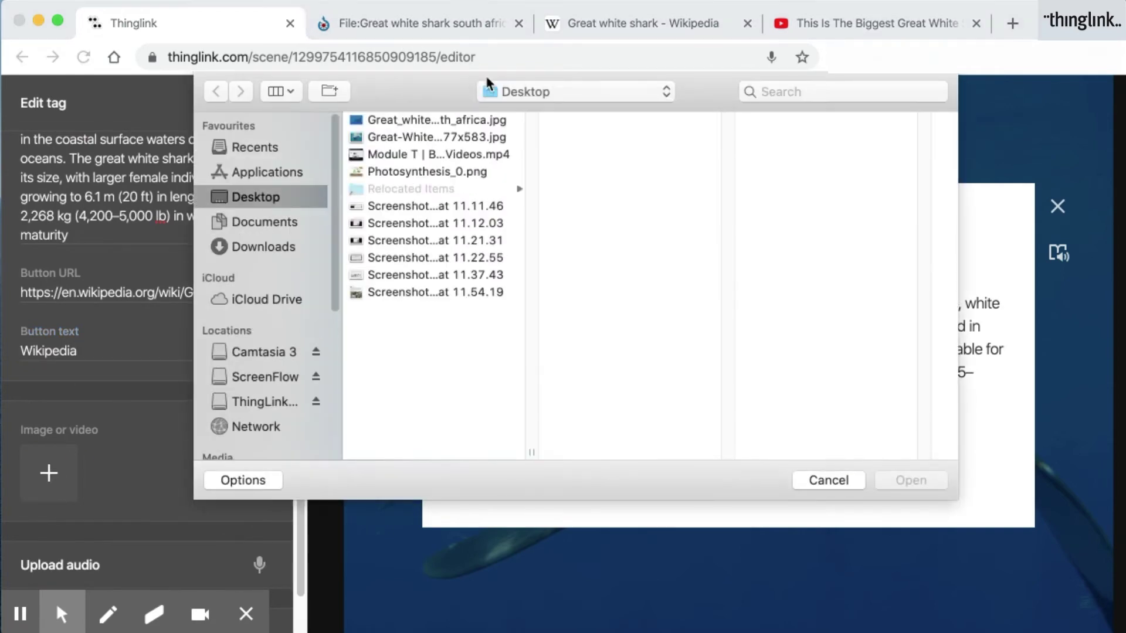
{"action": "left_click", "coordinate": [465, 137]}
{"action": "left_click", "coordinate": [919, 482]}
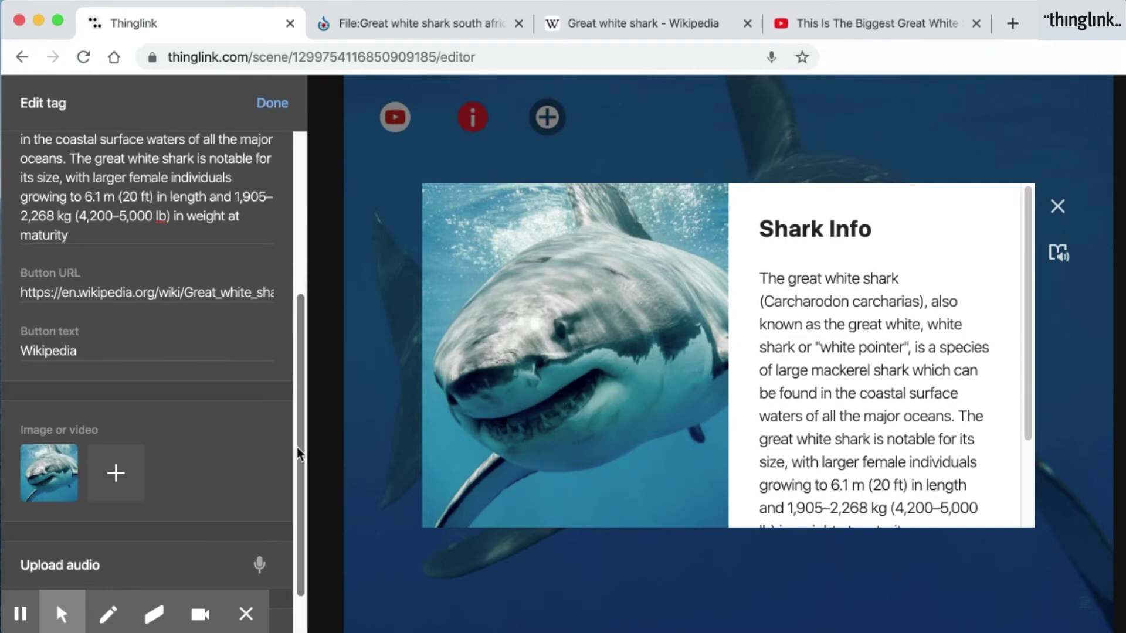
{"action": "left_click_drag", "start_coordinate": [298, 453], "coordinate": [297, 515]}
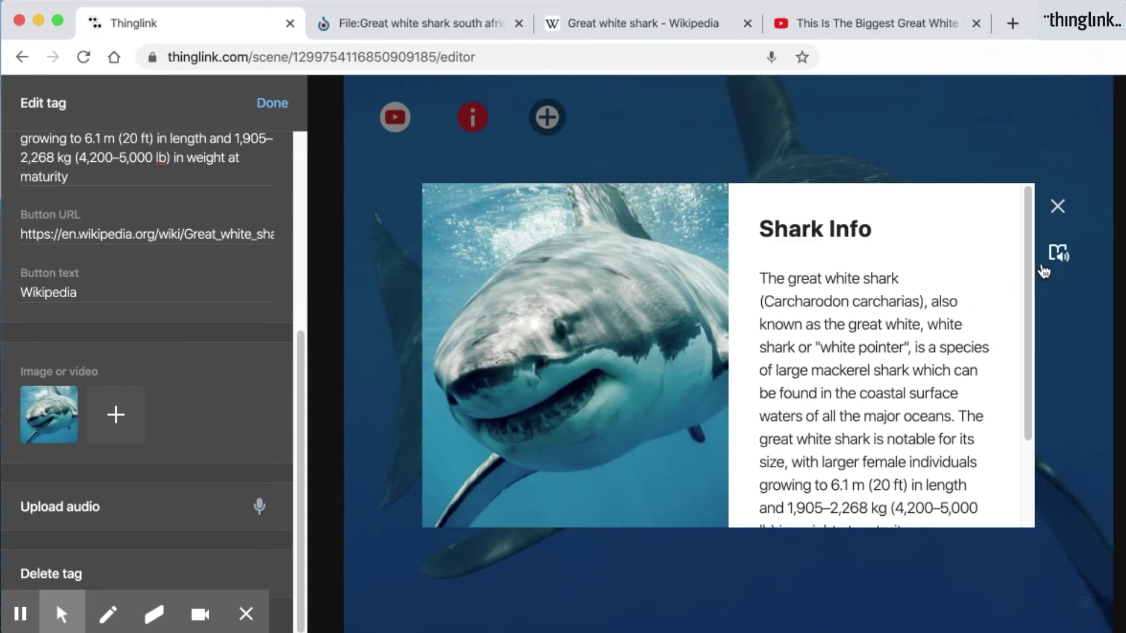
{"action": "left_click", "coordinate": [1056, 253]}
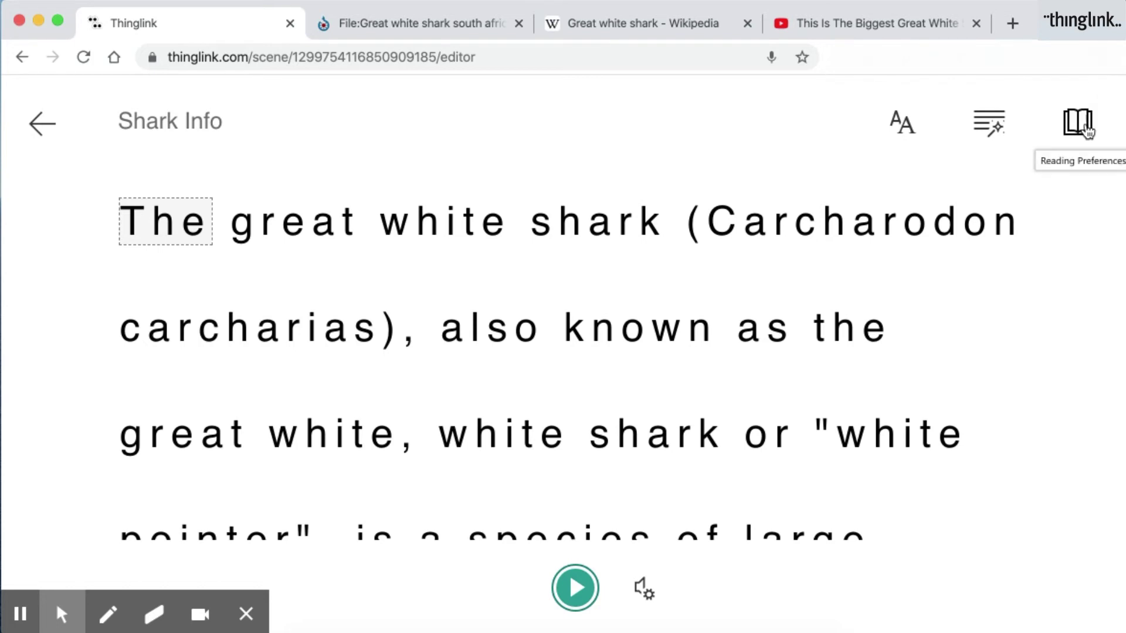
{"action": "left_click", "coordinate": [1079, 124]}
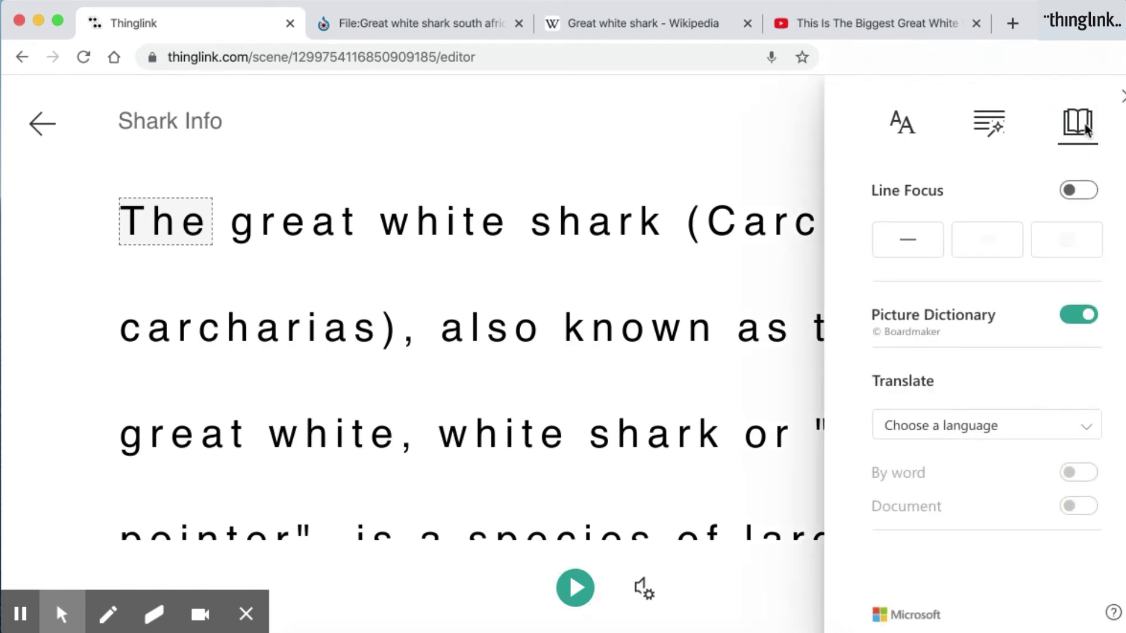
{"action": "left_click", "coordinate": [1090, 432]}
{"action": "left_click", "coordinate": [1090, 432]}
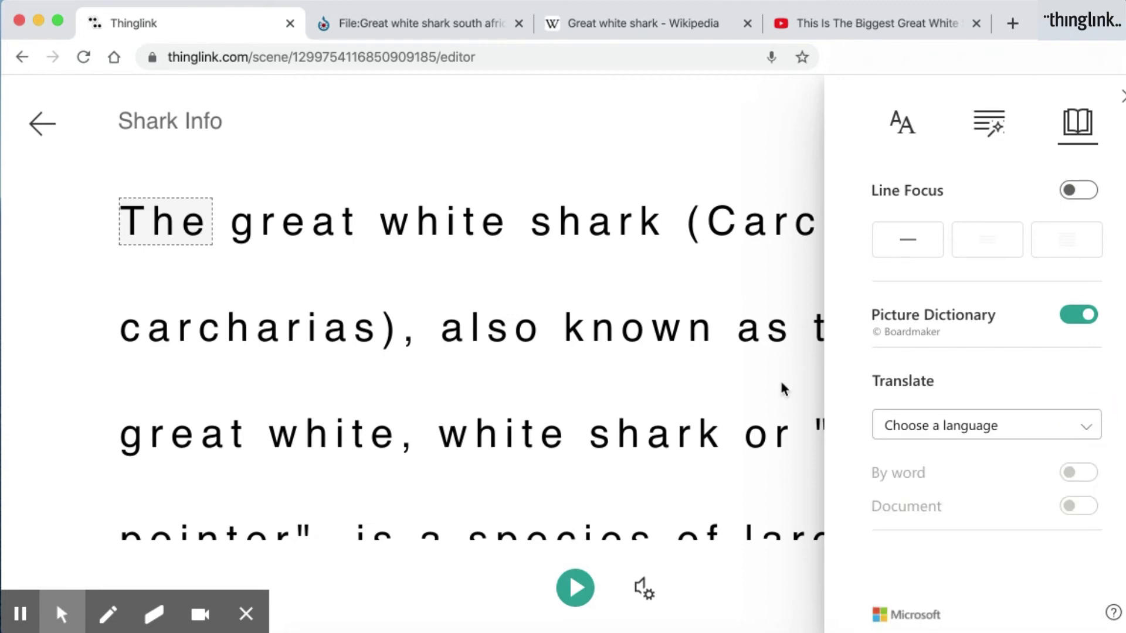
{"action": "left_click", "coordinate": [41, 125]}
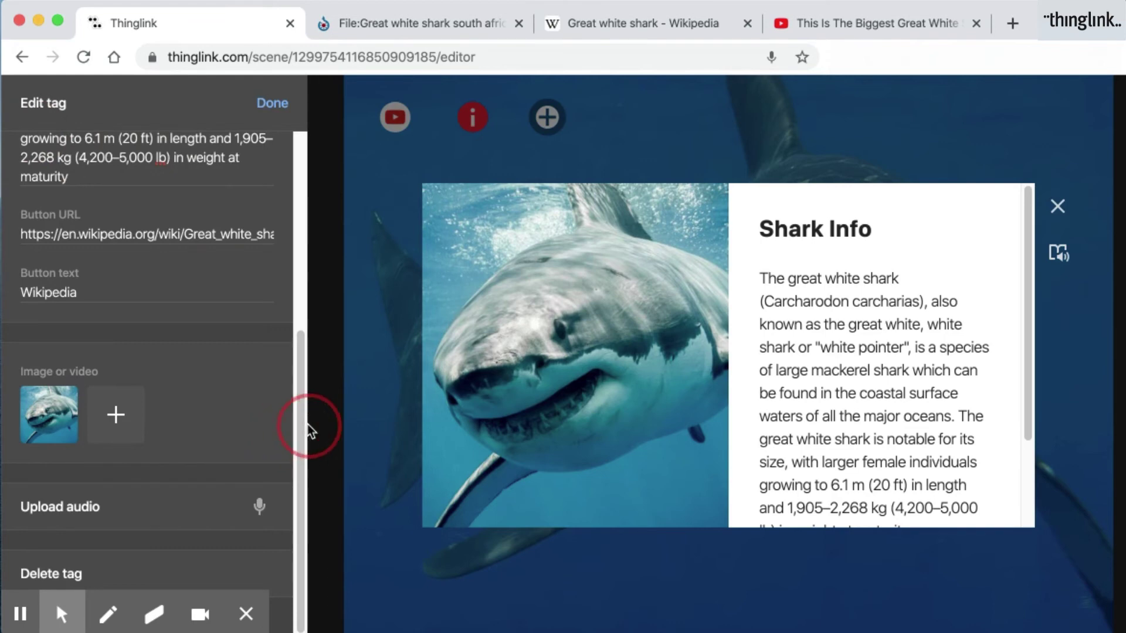
- Switch the Shark Info tag to a green question-mark icon and save it
{"action": "scroll", "coordinate": [304, 434], "scroll_direction": "up", "scroll_amount": 10}
{"action": "left_click", "coordinate": [240, 186]}
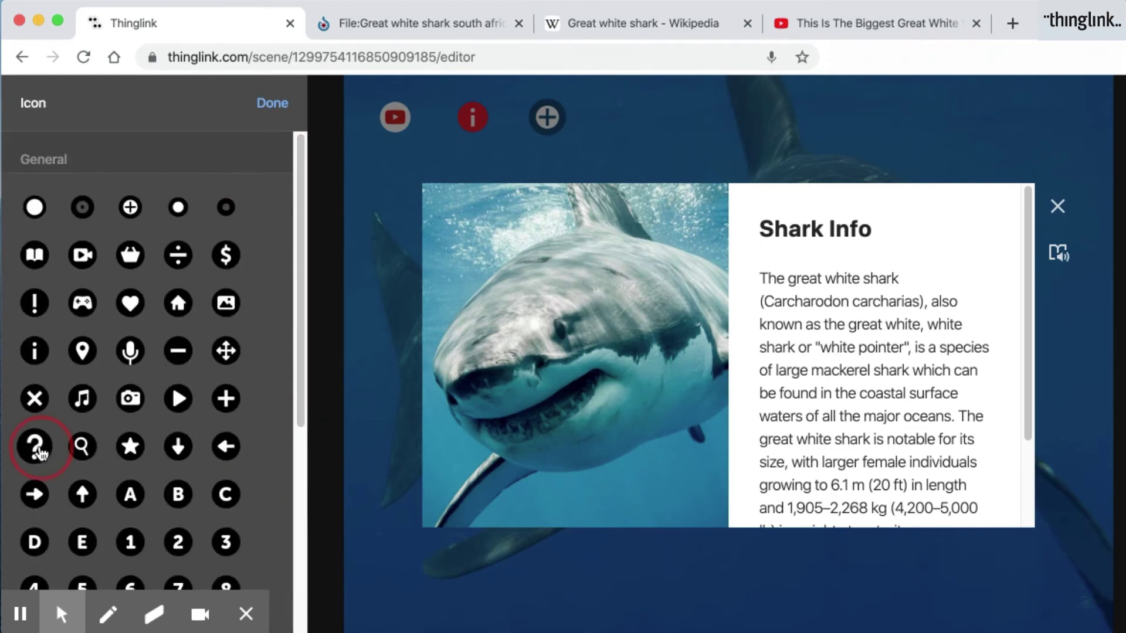
{"action": "left_click", "coordinate": [36, 448]}
{"action": "left_click", "coordinate": [177, 446]}
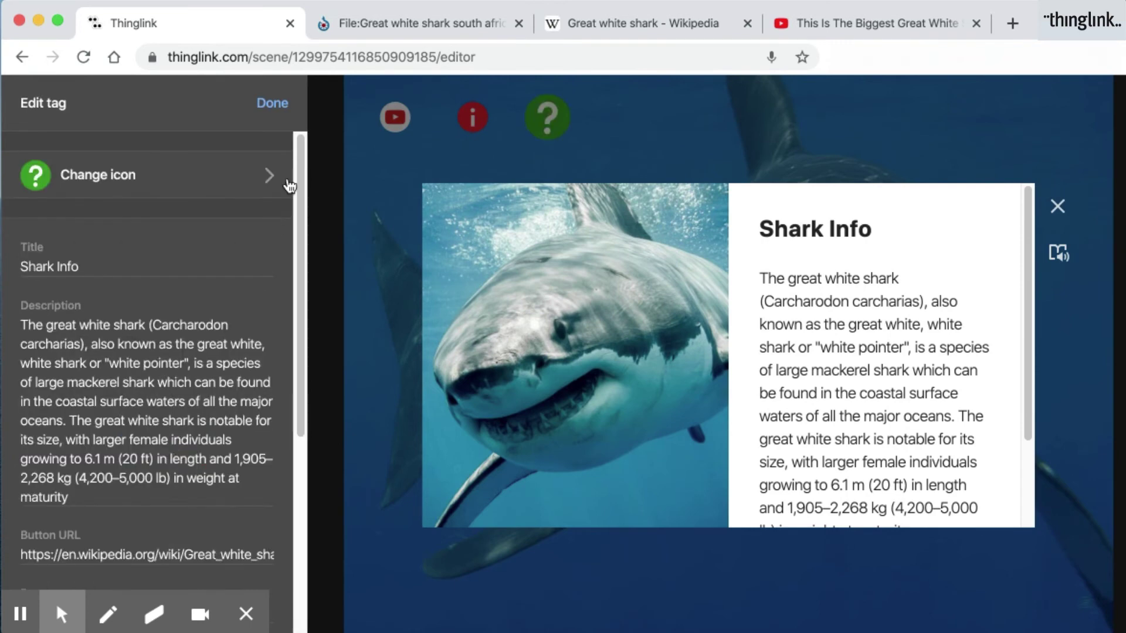
{"action": "left_click", "coordinate": [282, 103]}
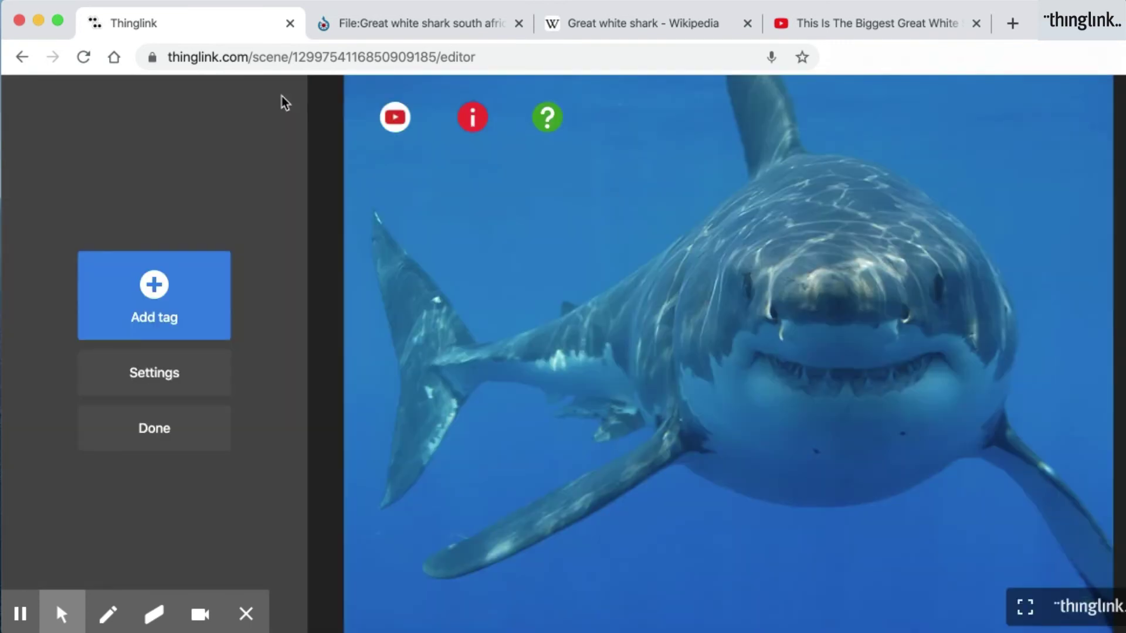
- Change the tag colour scheme to the pink swatch in the tag settings
{"action": "left_click", "coordinate": [174, 382]}
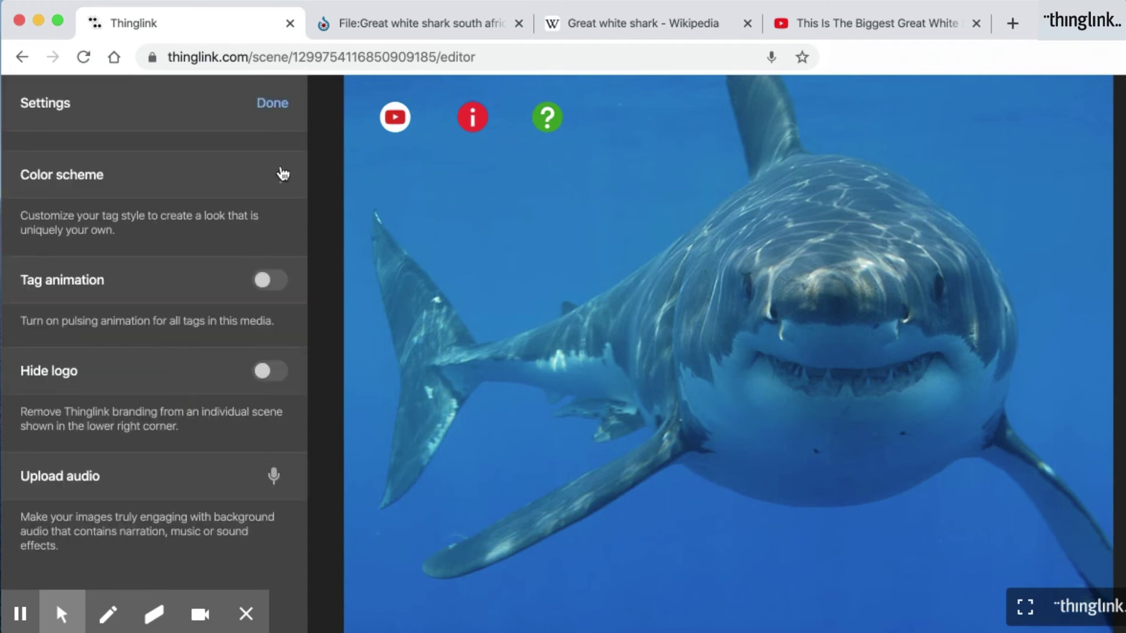
{"action": "left_click", "coordinate": [282, 174]}
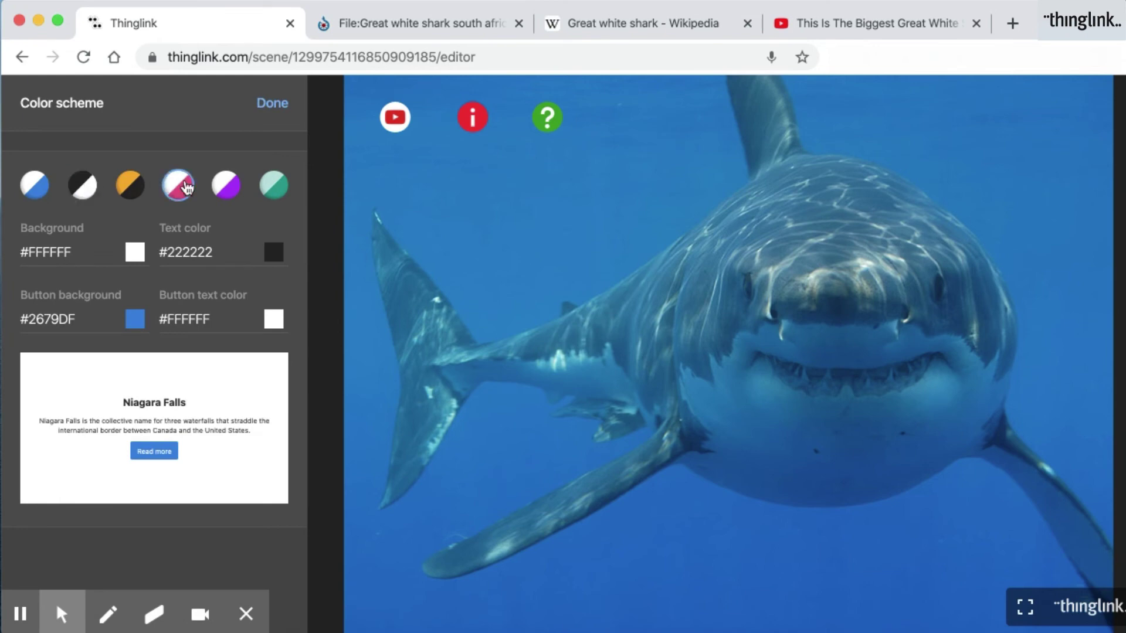
{"action": "left_click", "coordinate": [191, 188]}
{"action": "left_click", "coordinate": [274, 105]}
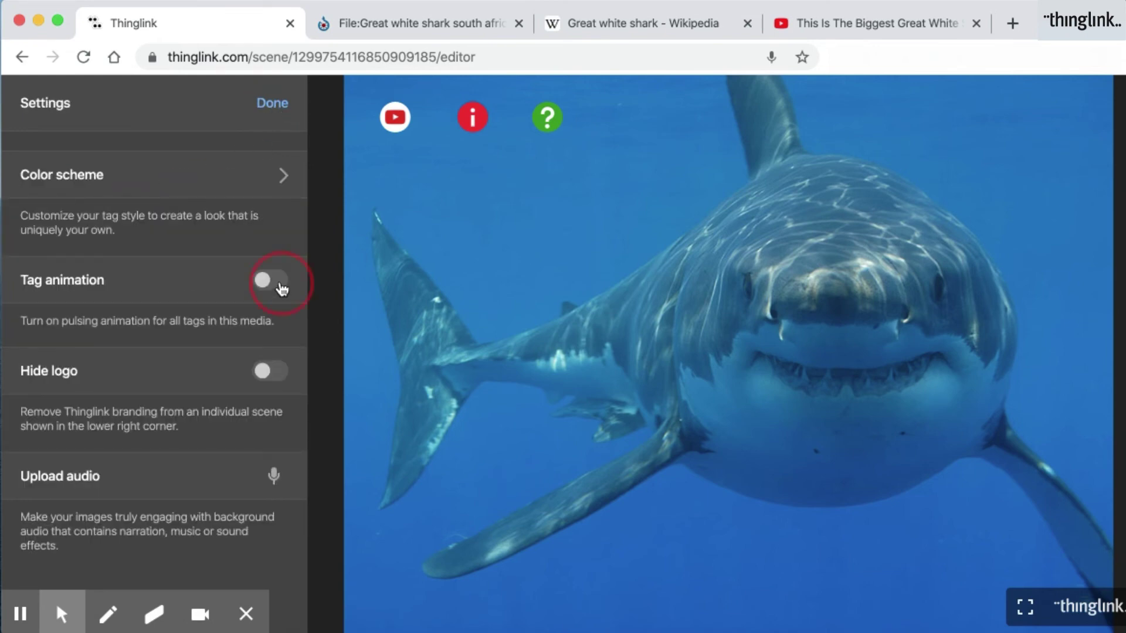
- Turn on pulsing tag animation for all tags and exit the editor
{"action": "left_click", "coordinate": [281, 289]}
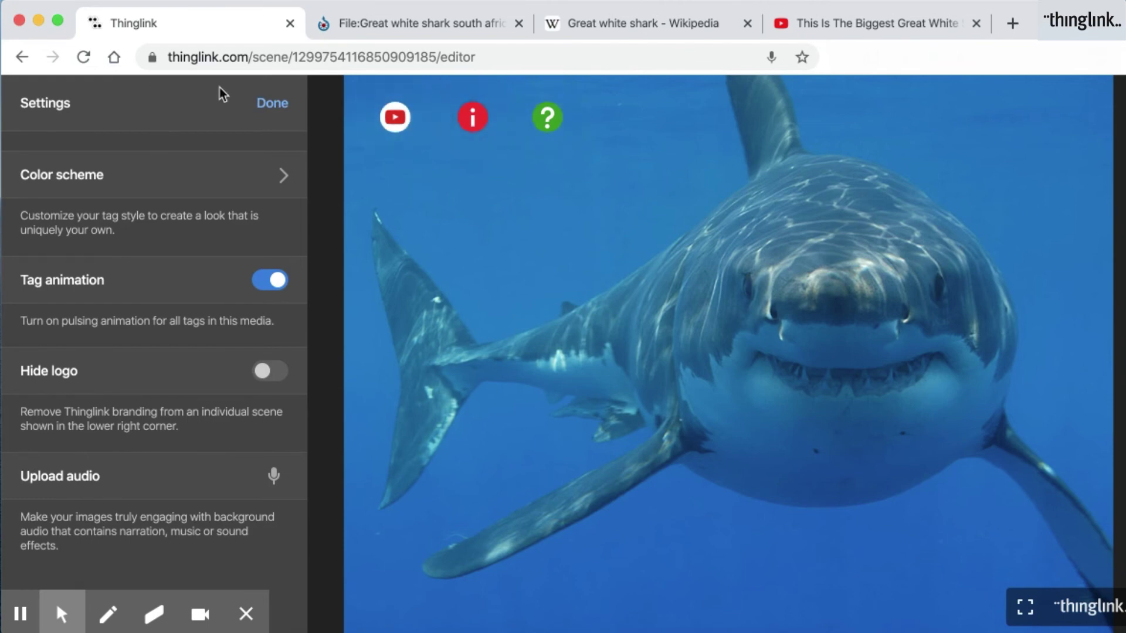
{"action": "left_click", "coordinate": [274, 105]}
{"action": "left_click", "coordinate": [171, 439]}
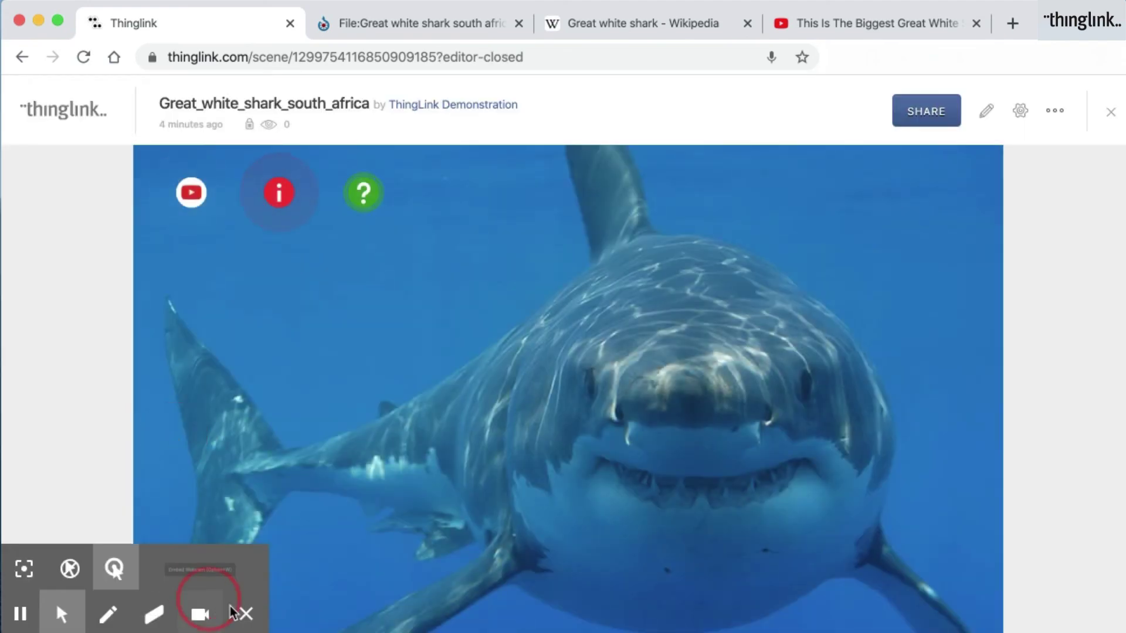
- Replace the image title with 'Shark!' in the image settings
{"action": "left_click", "coordinate": [245, 612]}
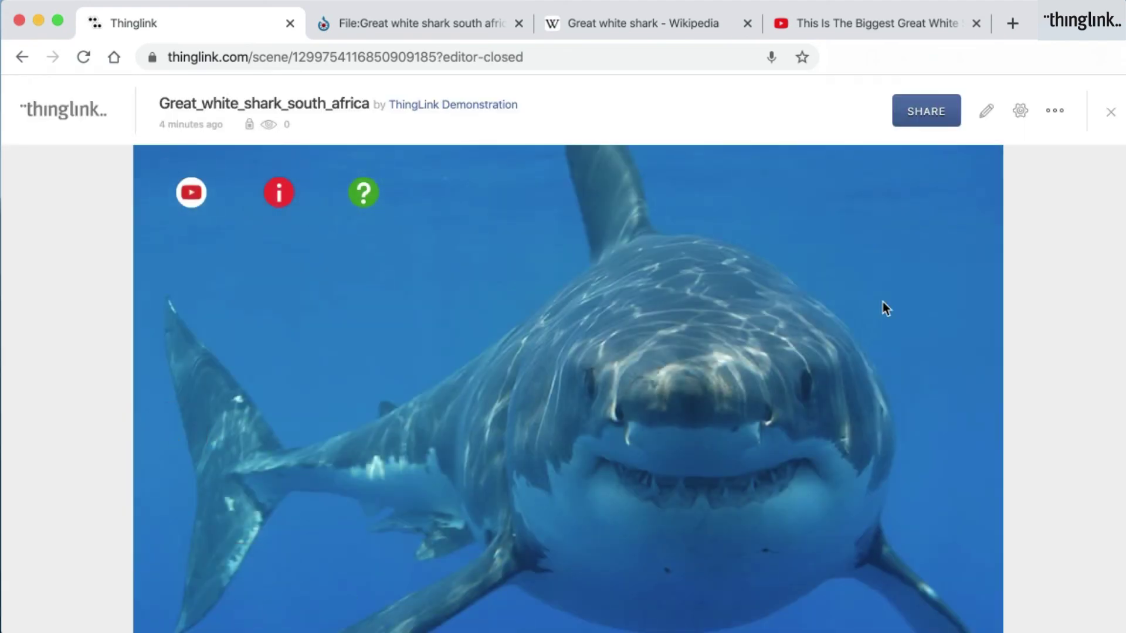
{"action": "left_click", "coordinate": [1022, 114]}
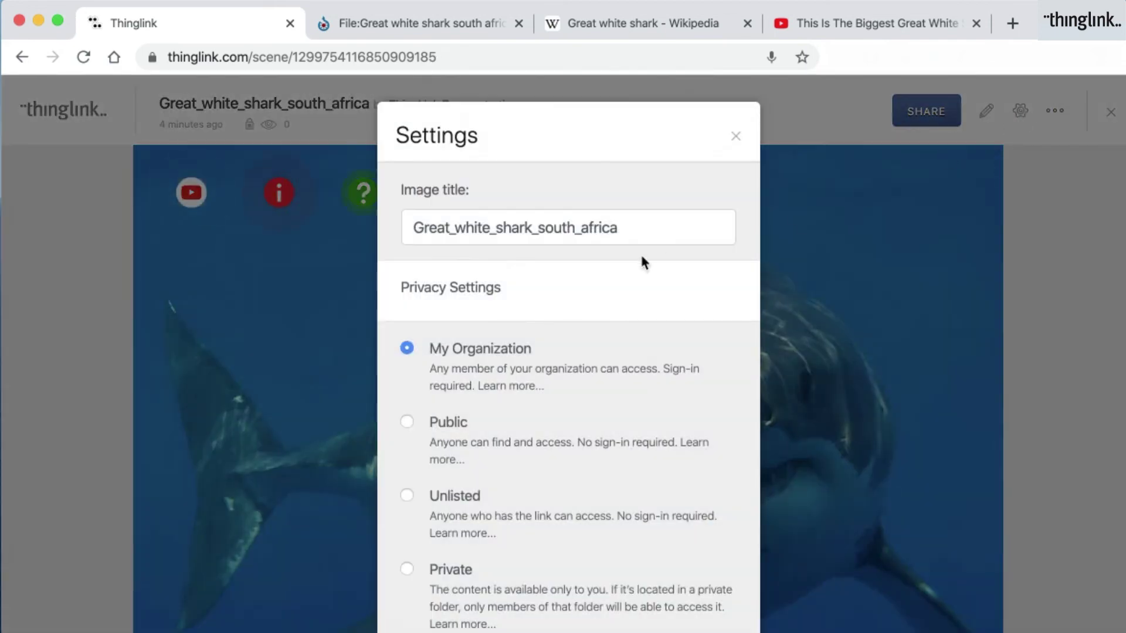
{"action": "left_click_drag", "start_coordinate": [643, 226], "coordinate": [422, 230]}
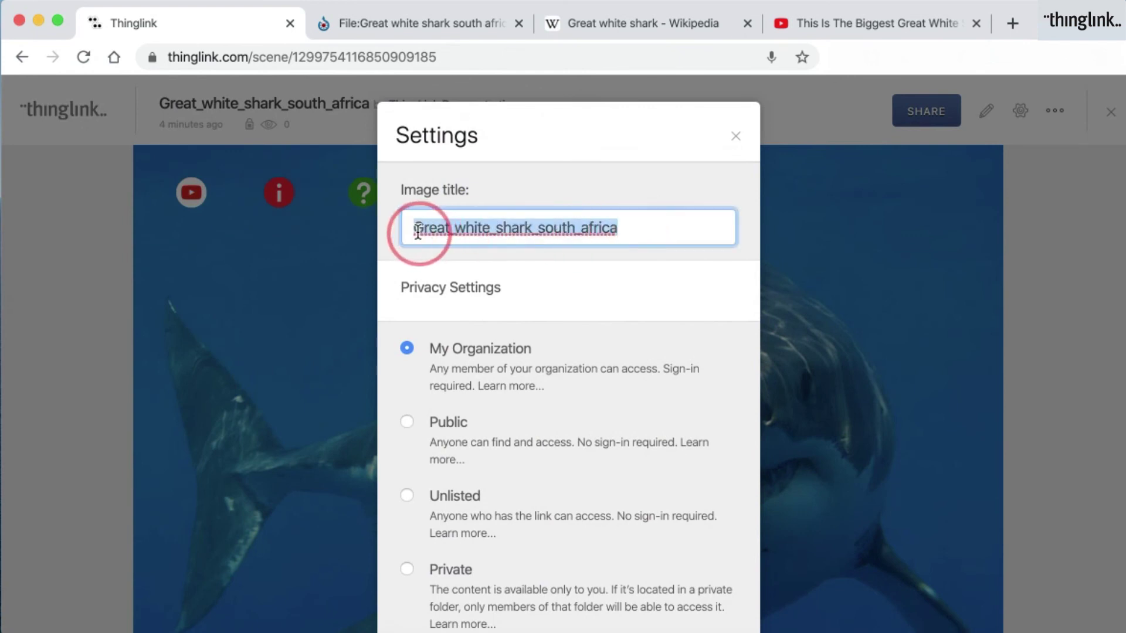
{"action": "key", "text": "BackSpace"}
{"action": "type", "text": "S"}
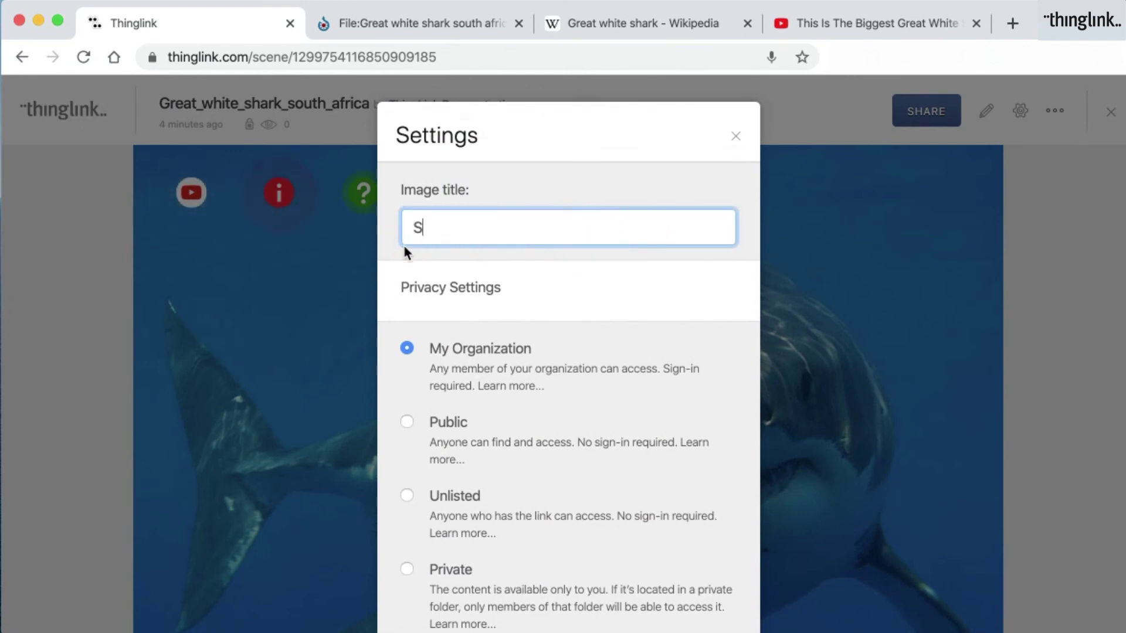
{"action": "type", "text": "hark!"}
{"action": "left_click", "coordinate": [1121, 392]}
- Set privacy to Public and save, then reopen and close the tag editor
{"action": "scroll", "coordinate": [644, 450], "scroll_direction": "down", "scroll_amount": 3}
{"action": "left_click", "coordinate": [408, 303]}
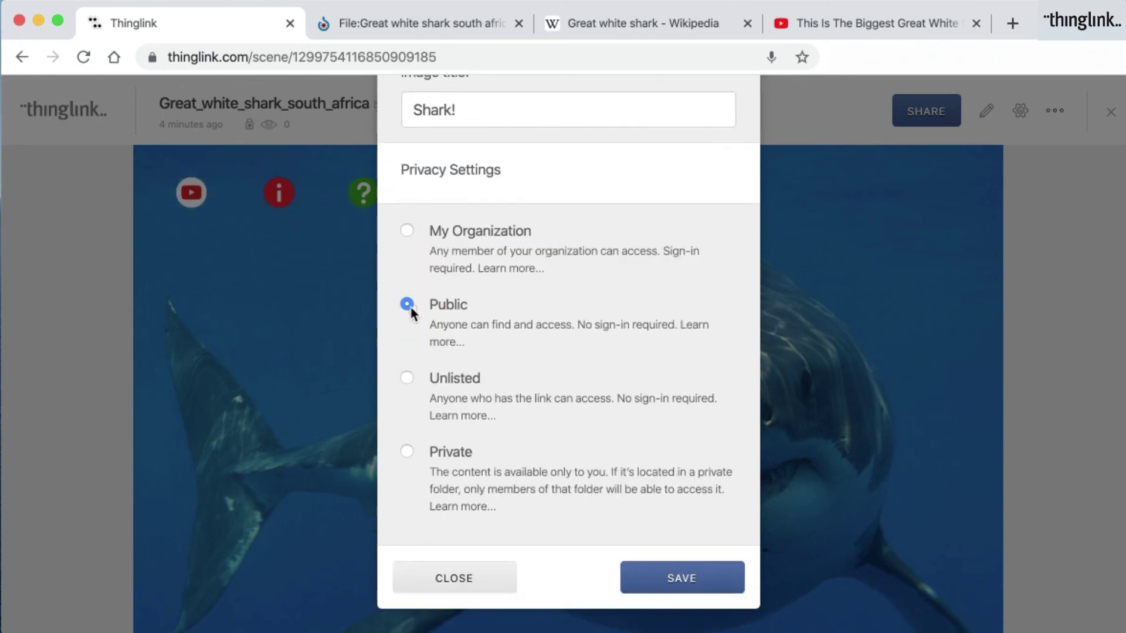
{"action": "left_click", "coordinate": [677, 581]}
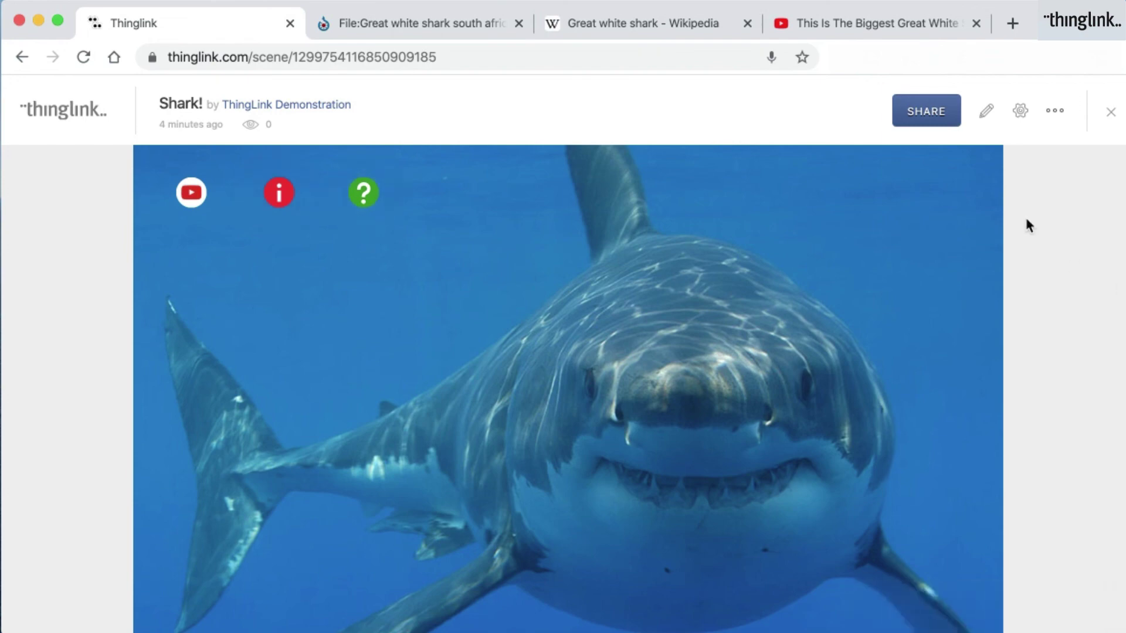
{"action": "left_click", "coordinate": [988, 112]}
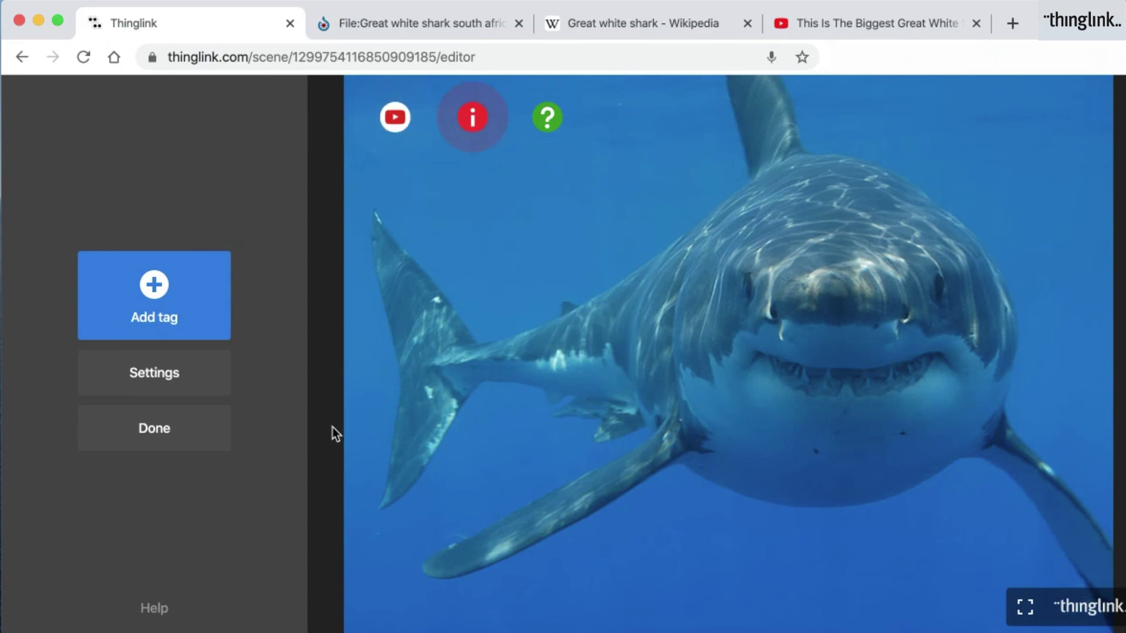
{"action": "left_click", "coordinate": [163, 441]}
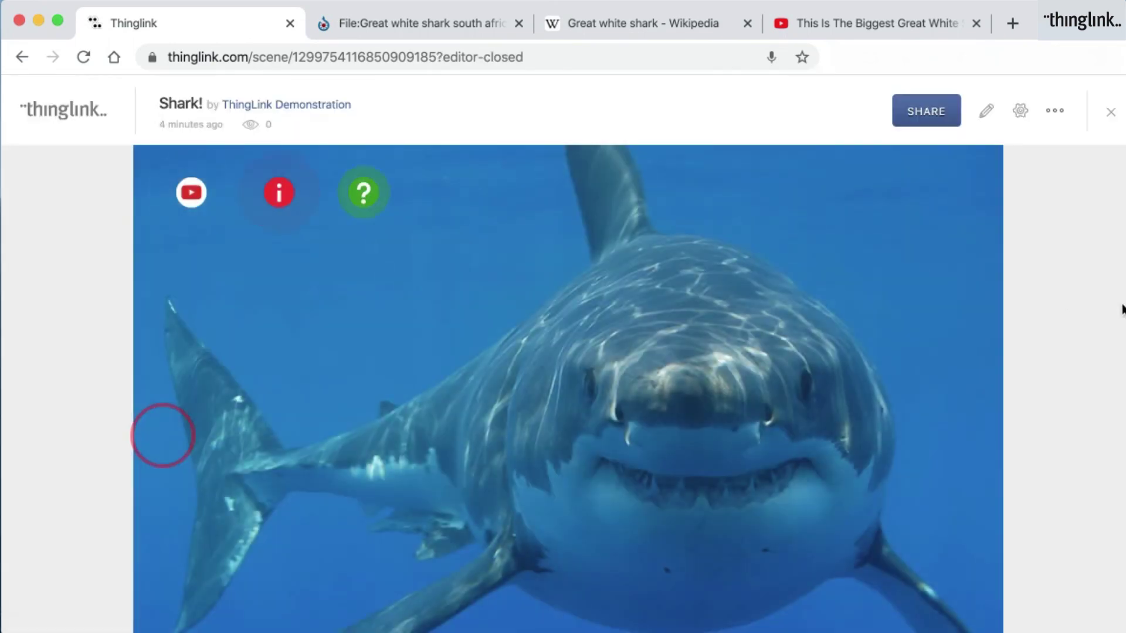